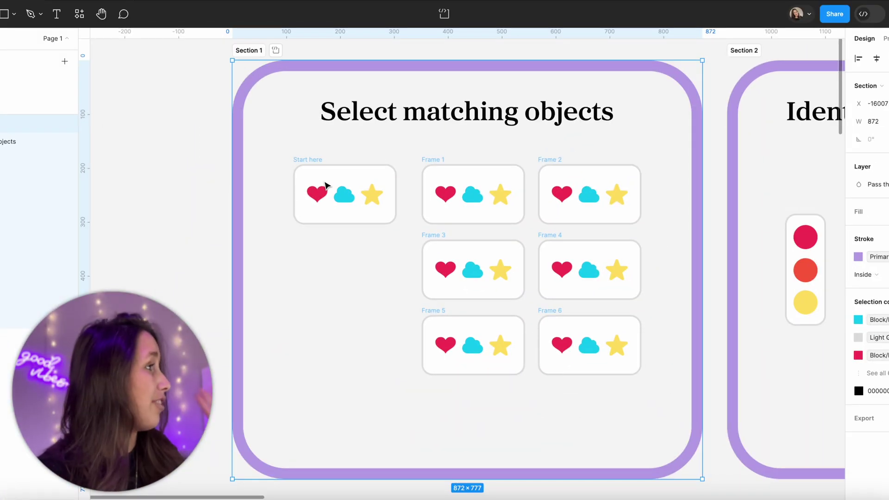
Select the Start here card's heart and all matching hearts, then clear the selection
click(325, 186)
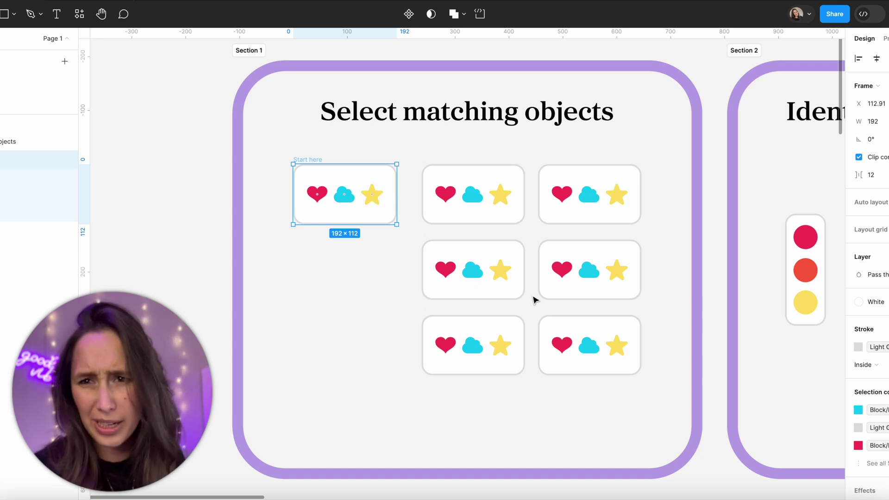
click(314, 195)
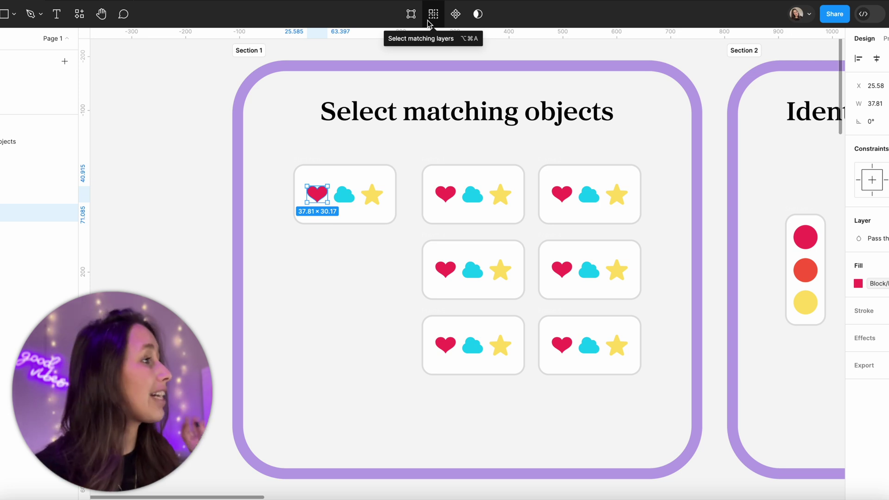
click(427, 21)
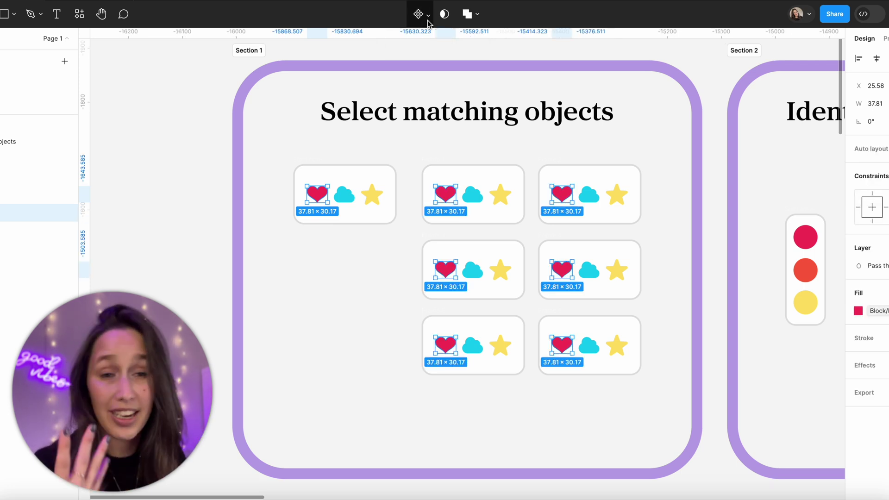
key(Escape)
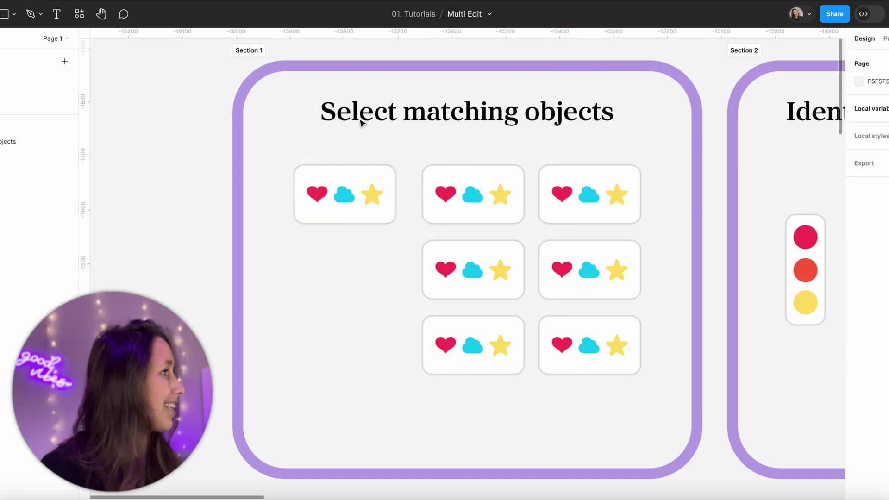
Rename Frame 3's heart layer to 'nope', then reselect hearts matching the Start here heart
drag(412, 152, 649, 397)
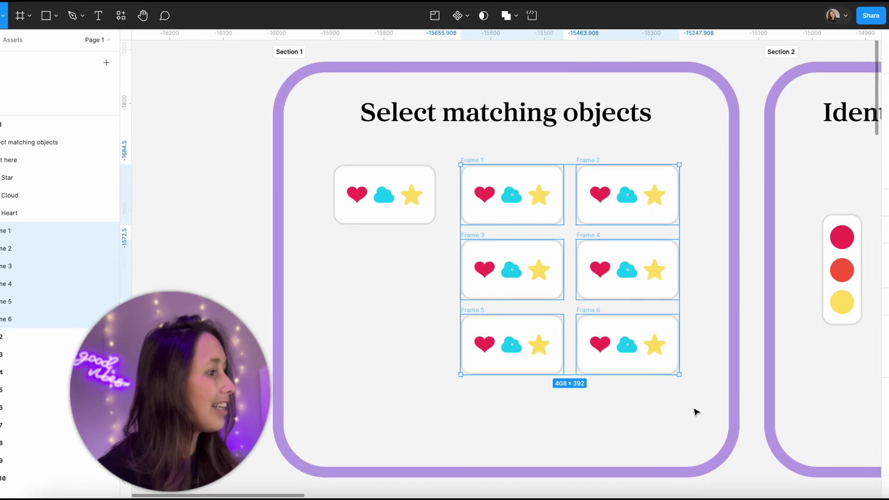
key(Return)
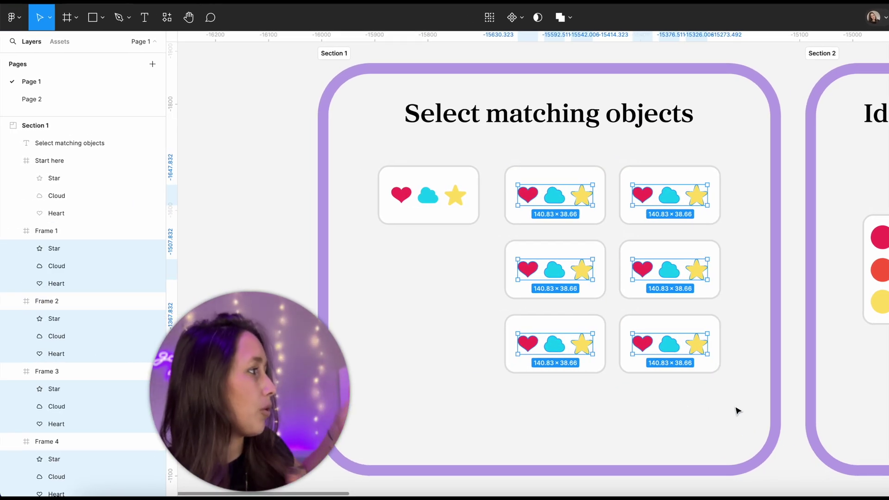
click(534, 275)
key(ctrl+r)
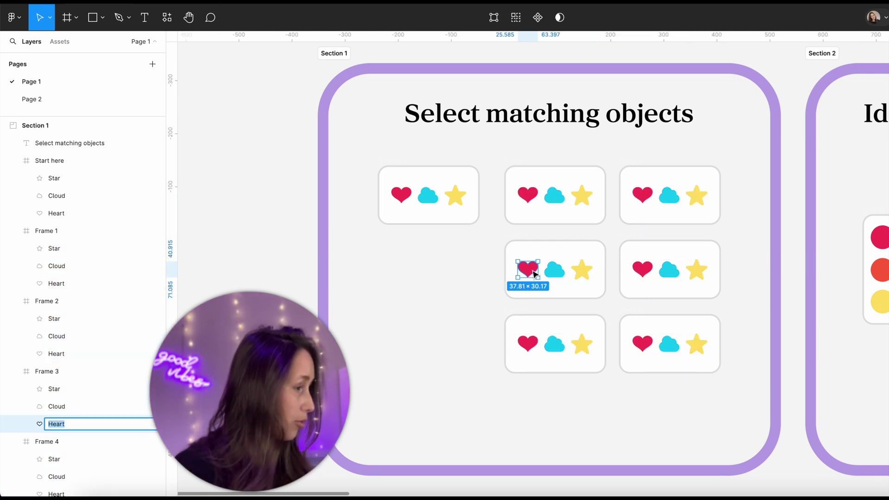
text(nope)
click(445, 222)
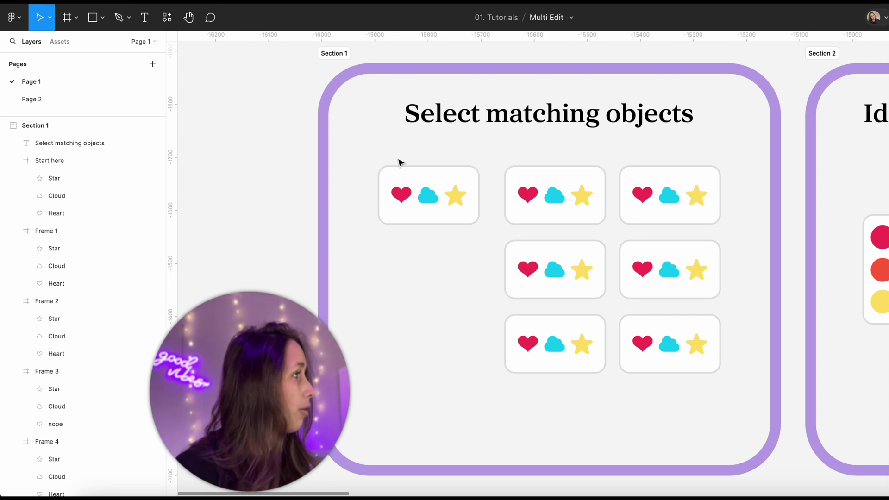
double_click(397, 207)
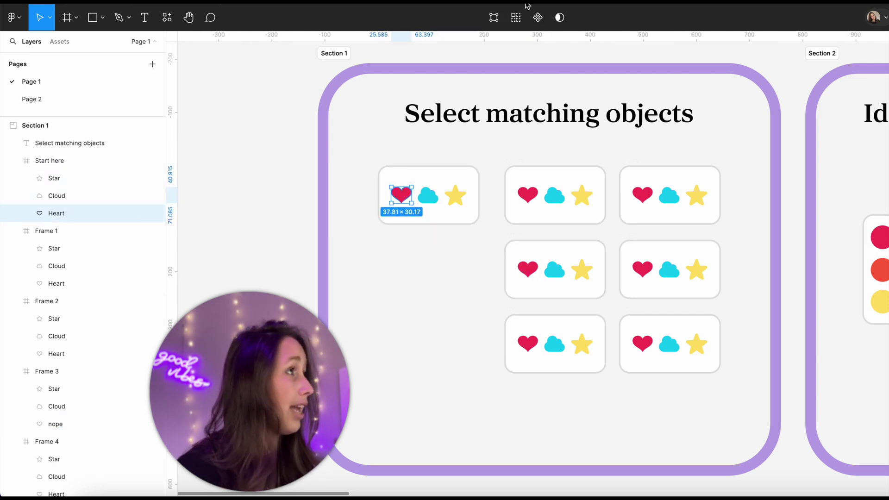
click(516, 17)
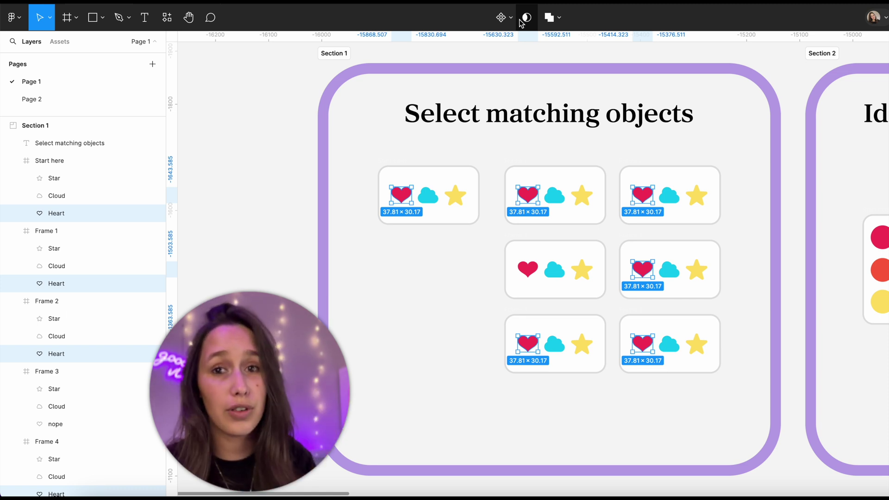
Give the top-right card's heart the Block/Yellow fill style
key(Escape)
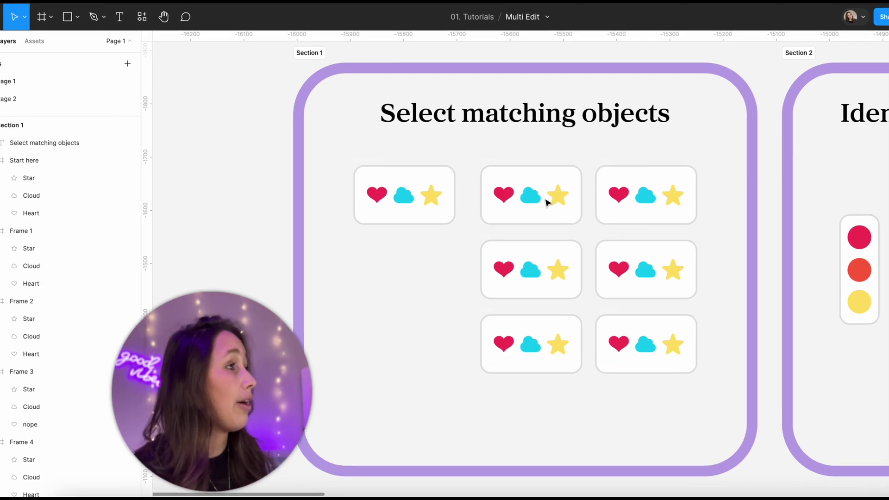
click(642, 195)
click(871, 283)
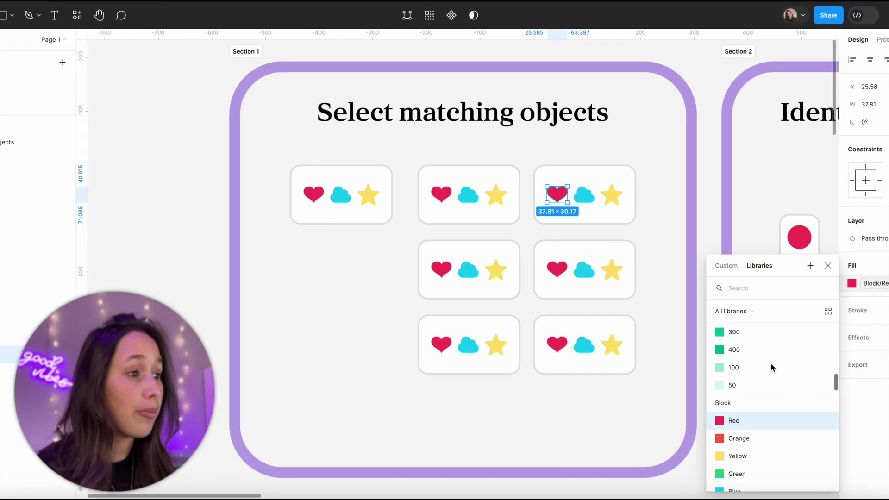
click(763, 456)
Select the first card's red heart and every layer matching it
key(Escape)
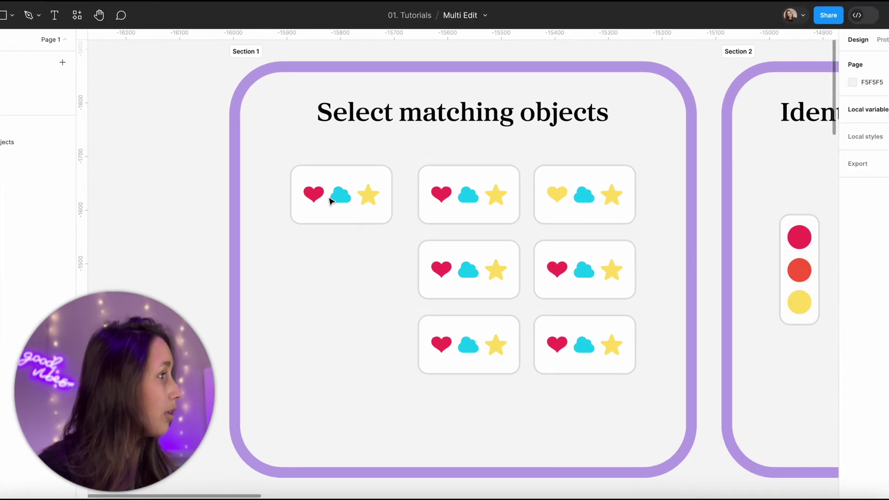
click(319, 199)
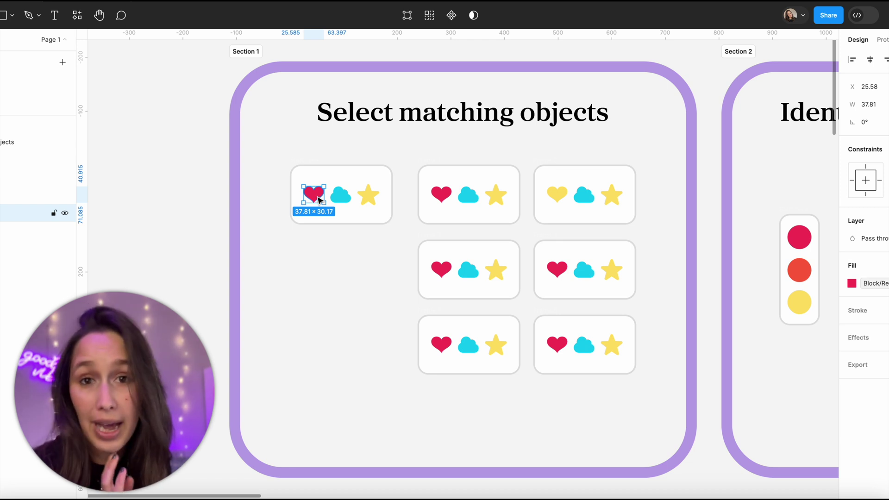
key(super+alt+a)
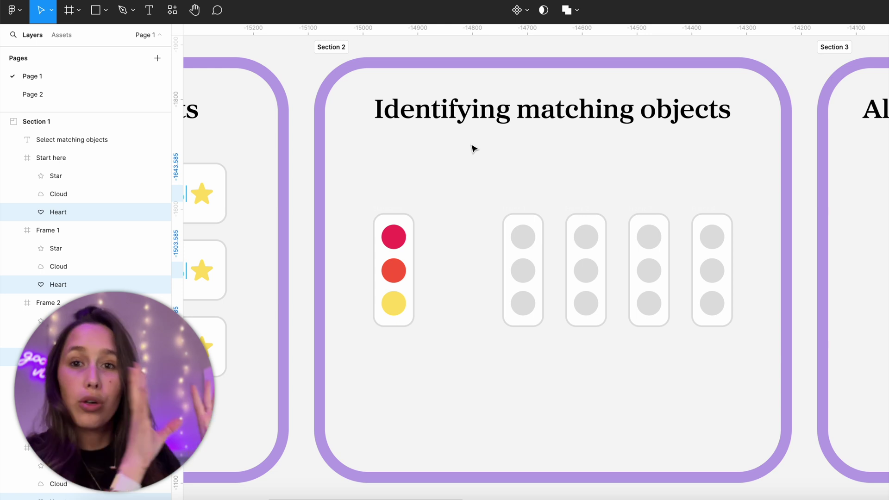
click(394, 237)
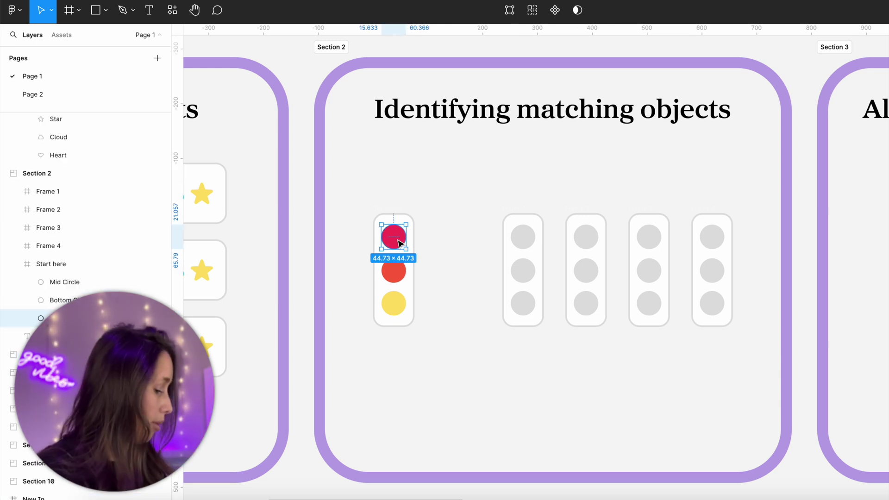
key(alt+super+a)
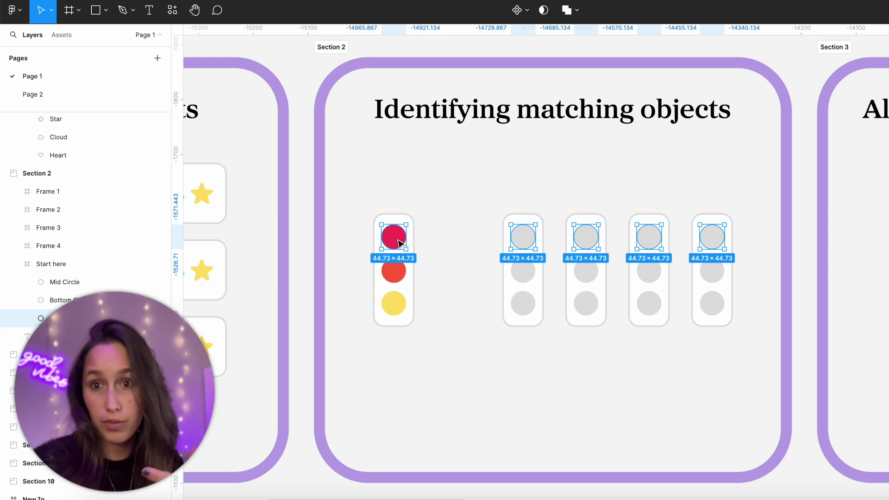
scroll(446, 209, right, 1)
click(445, 212)
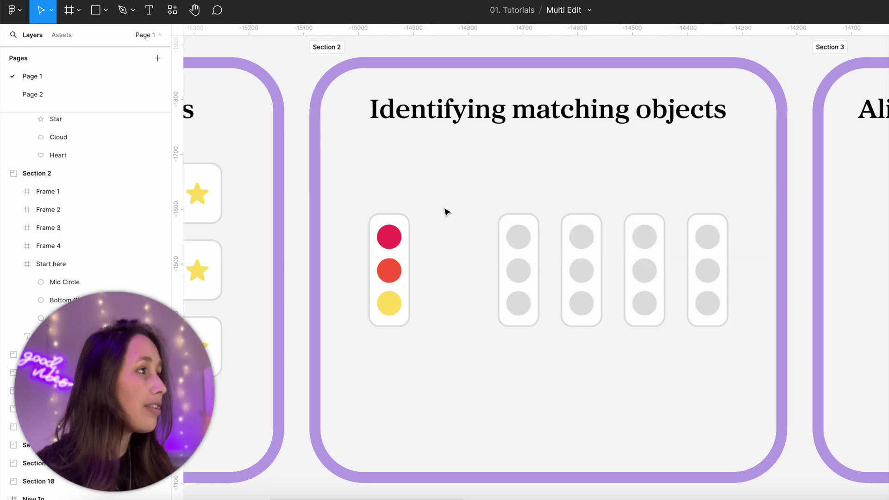
click(389, 245)
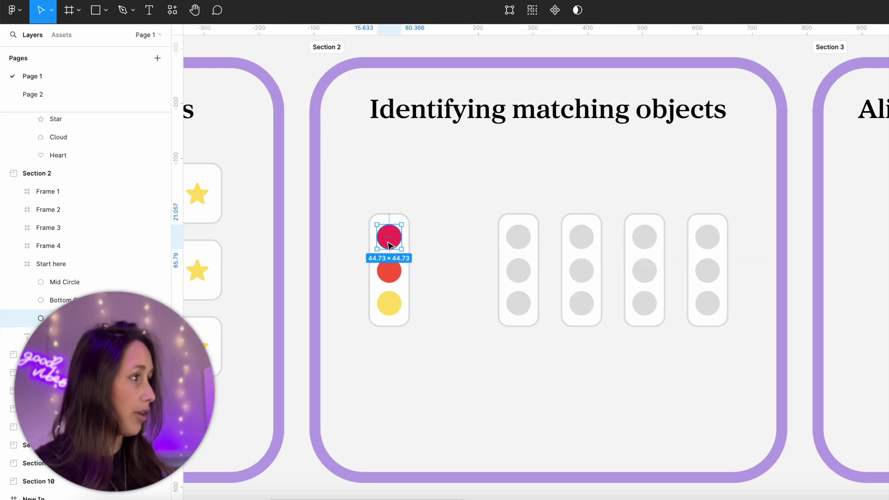
drag(476, 189, 432, 181)
key(super+alt+a)
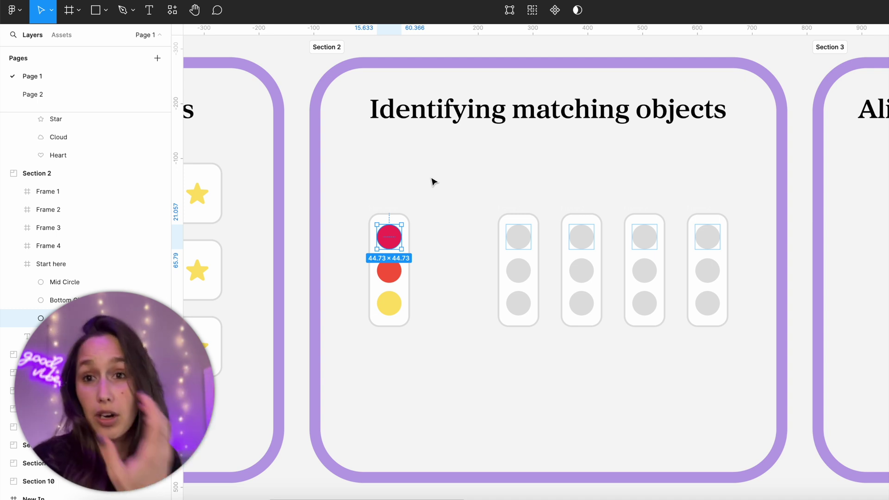
Select the first light's top and bottom circles plus the middle grey lights' circles, and fill them purple
shift+click(397, 302)
drag(482, 179, 614, 367)
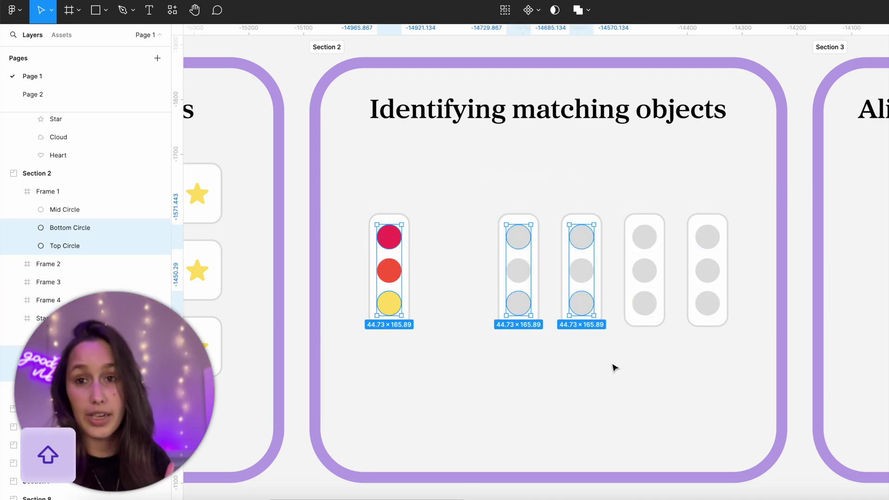
click(417, 268)
click(389, 244)
shift+click(389, 304)
drag(554, 200, 671, 366)
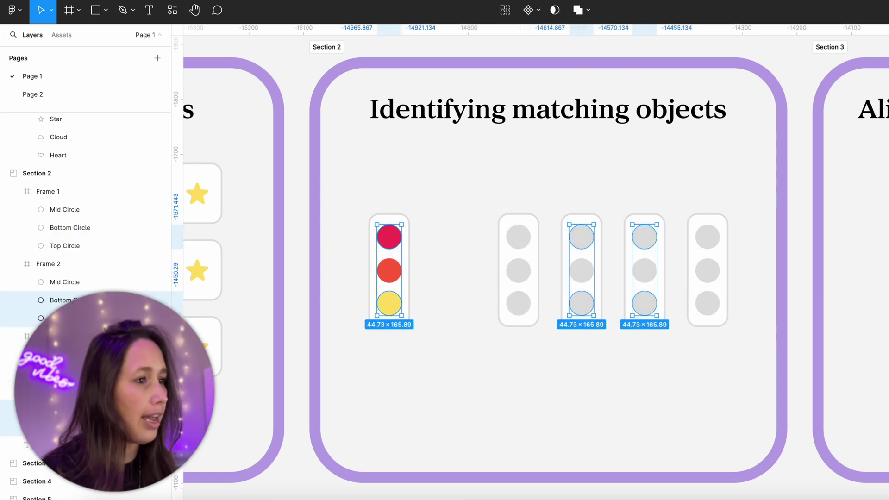
click(833, 332)
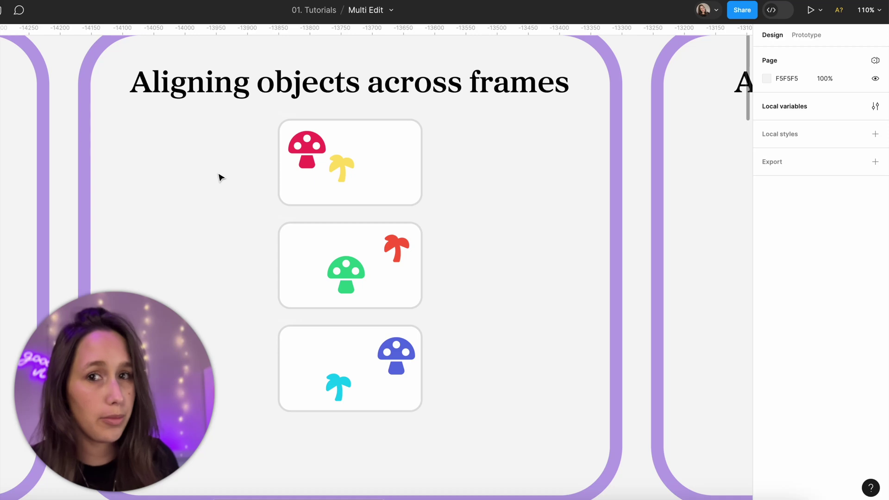
Select the mushrooms, then the mushroom-and-palm pairs, matching the first card's red mushroom across all cards
click(305, 168)
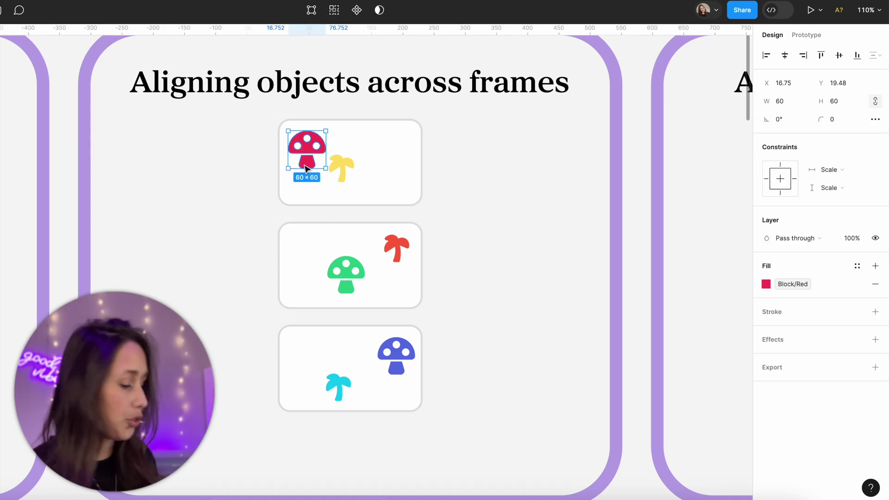
key(super+alt+a)
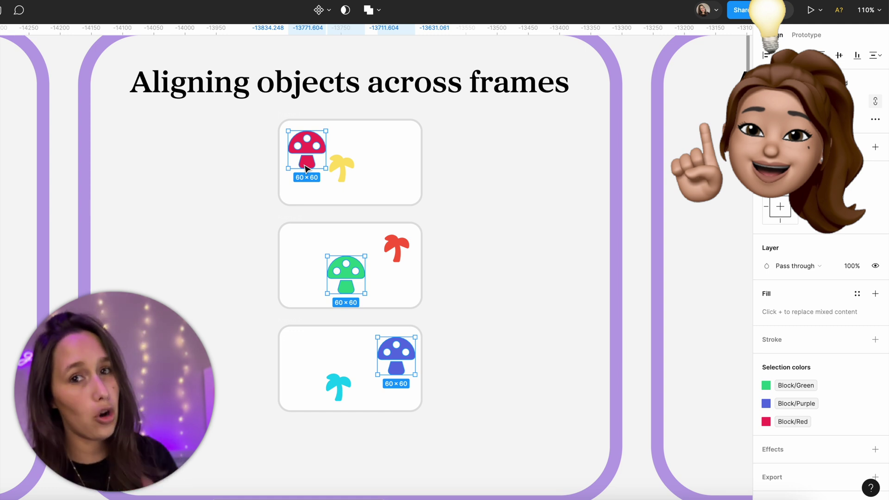
click(306, 169)
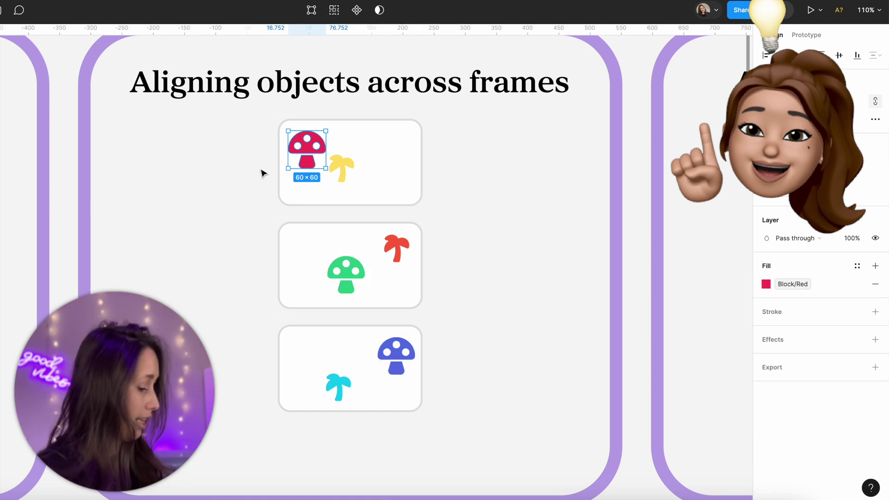
key(super+a)
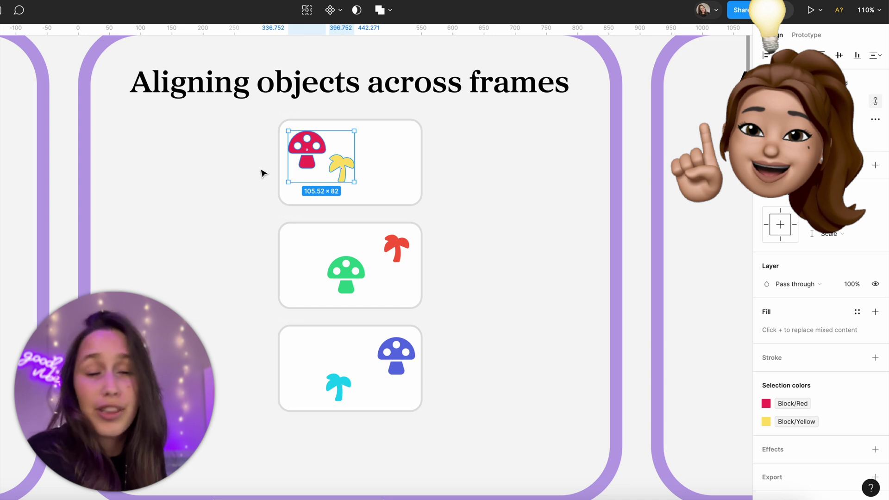
key(super+alt+a)
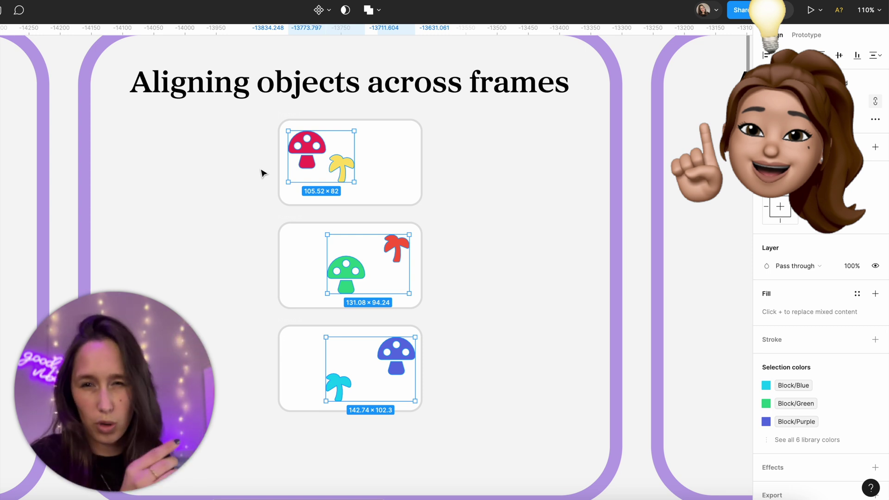
click(299, 153)
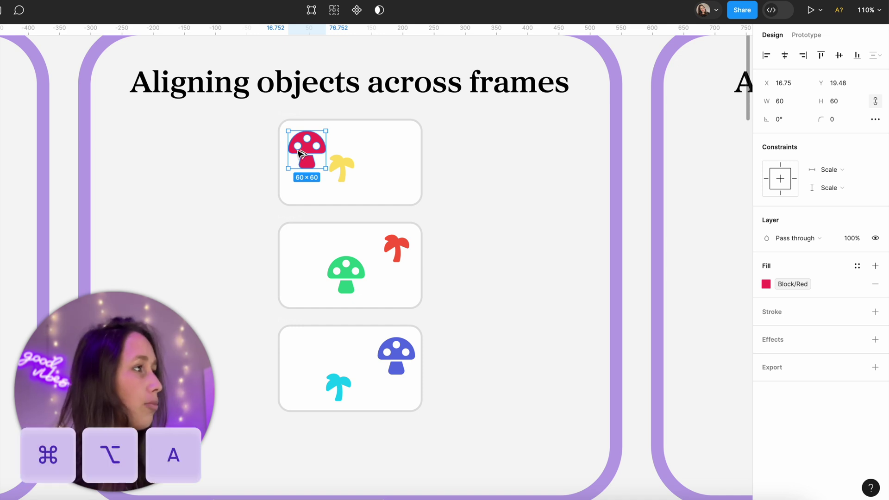
Align the three matching mushrooms to the left and top edges of their cards
key(super+alt+a)
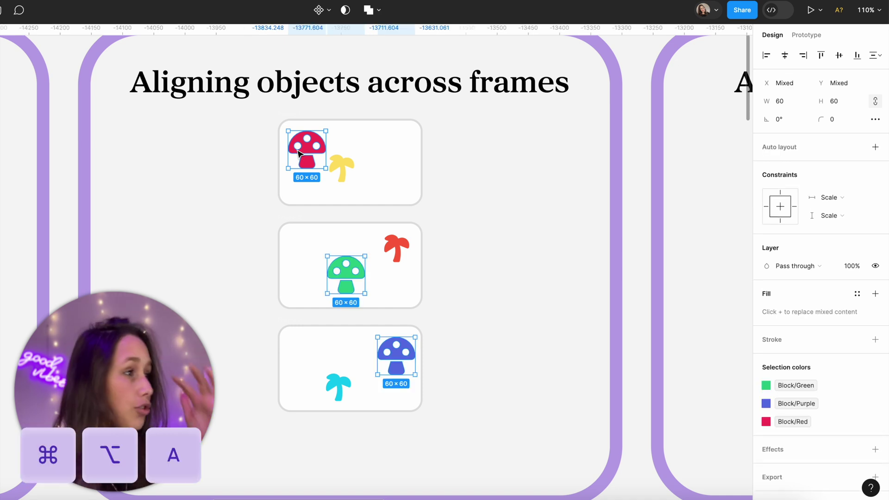
click(766, 56)
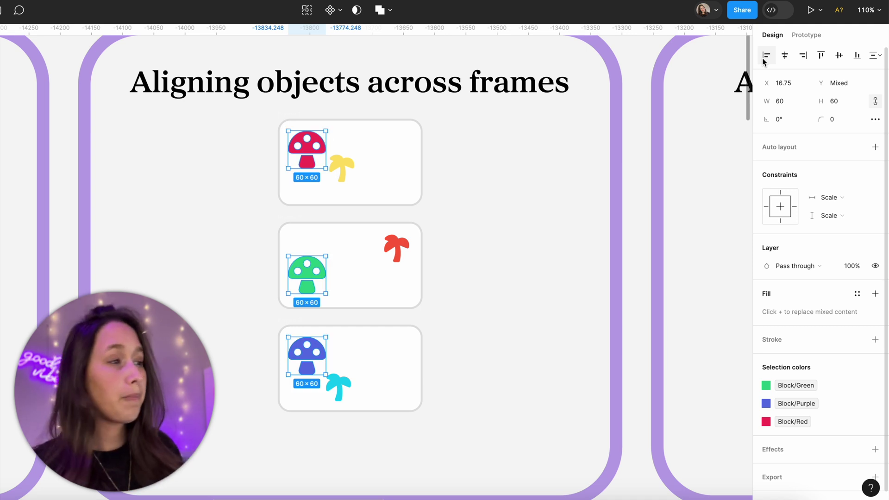
click(822, 56)
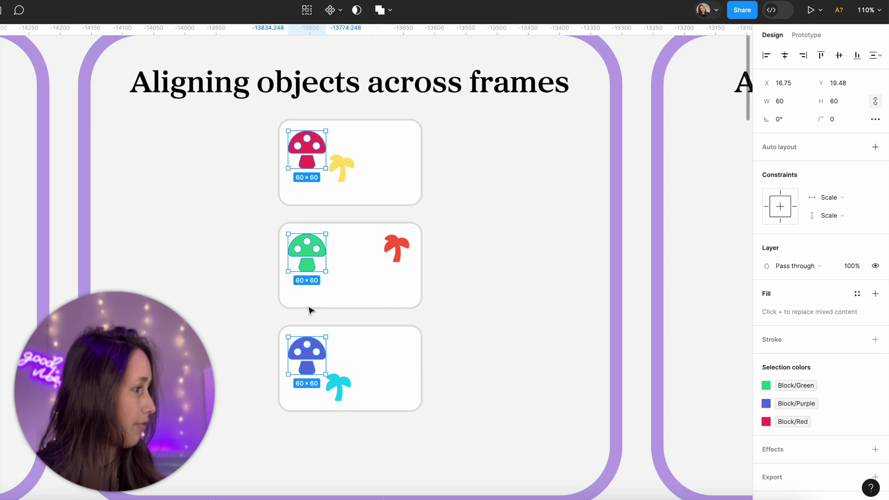
key(ctrl+z)
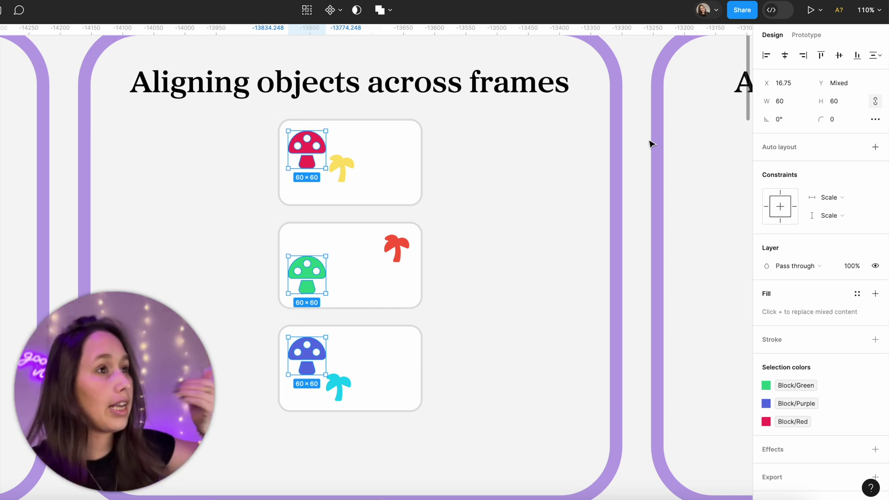
click(821, 55)
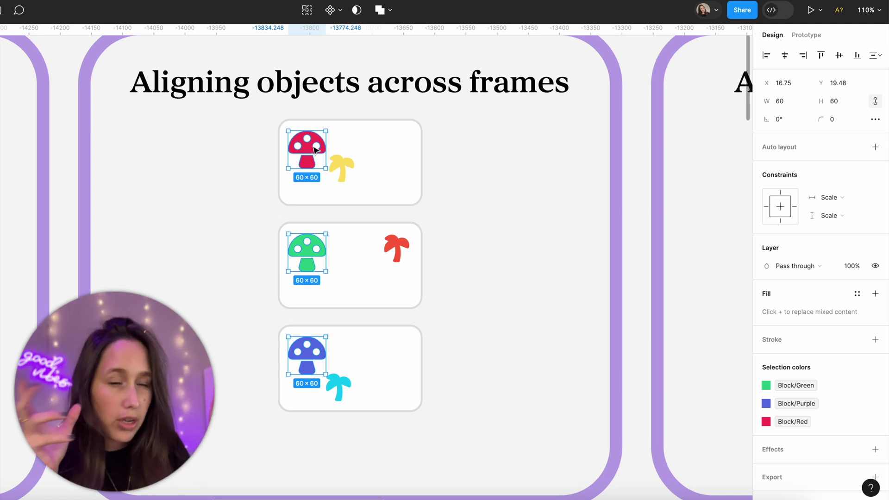
click(268, 158)
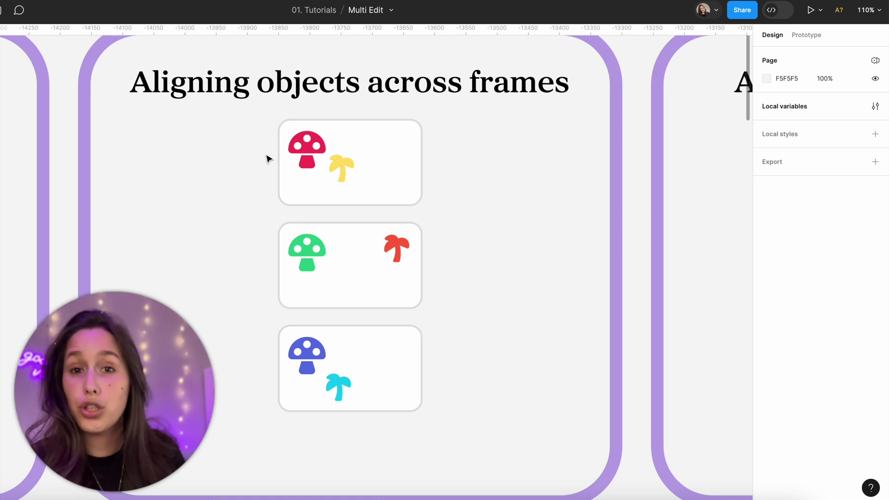
Select every card's mushroom and palm and centre them horizontally and vertically on each other
click(293, 134)
shift+click(342, 171)
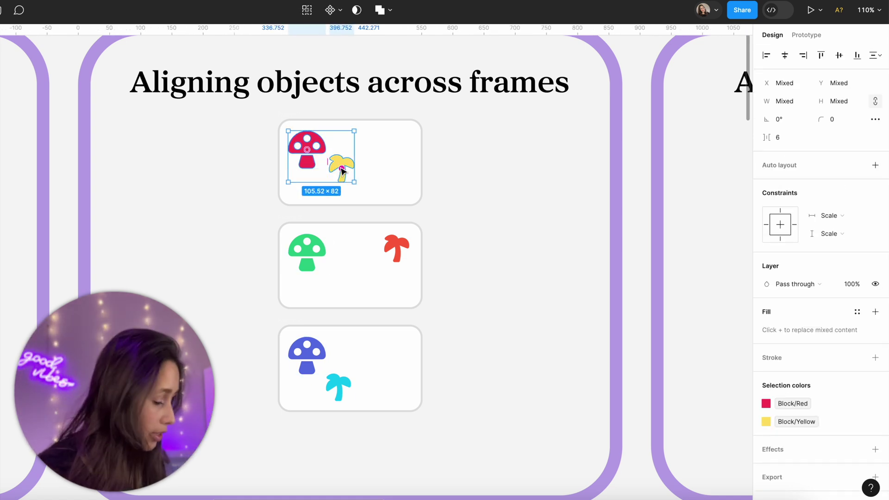
key(super+alt+a)
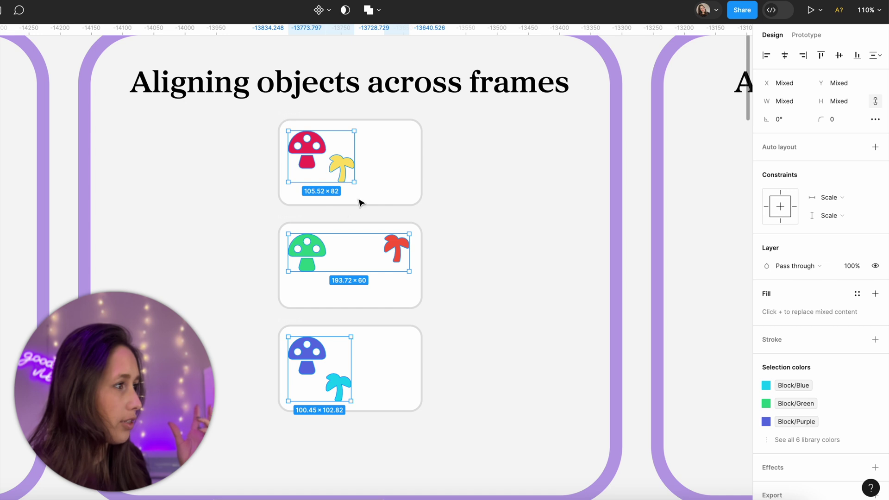
click(787, 60)
click(839, 56)
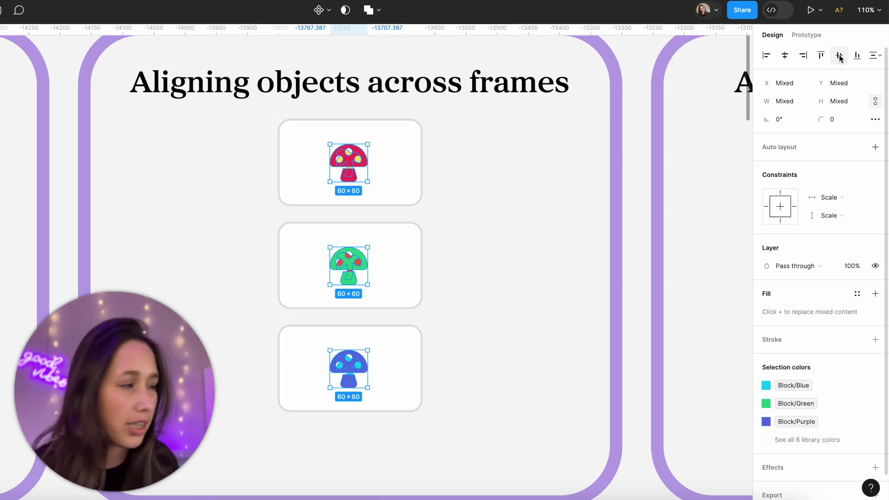
key(super+z)
key(super+z)
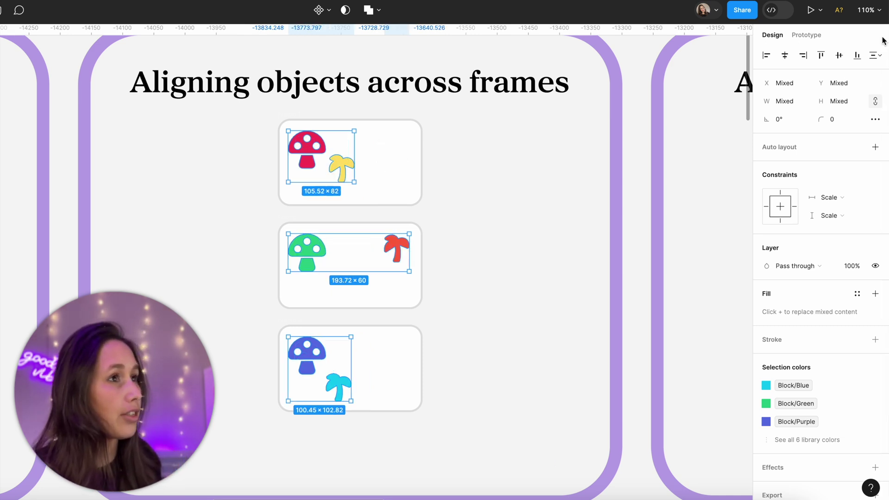
click(786, 56)
click(840, 57)
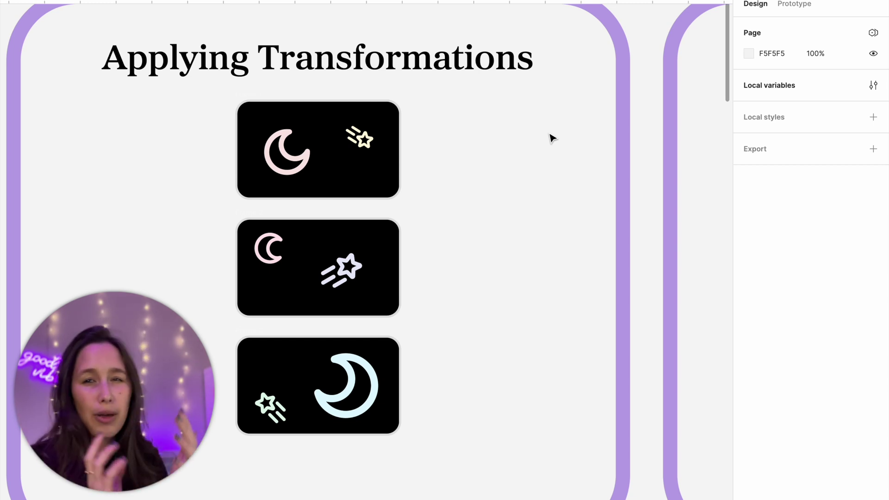
Halve the width of all three matching moons by appending /2 to the W value
click(304, 168)
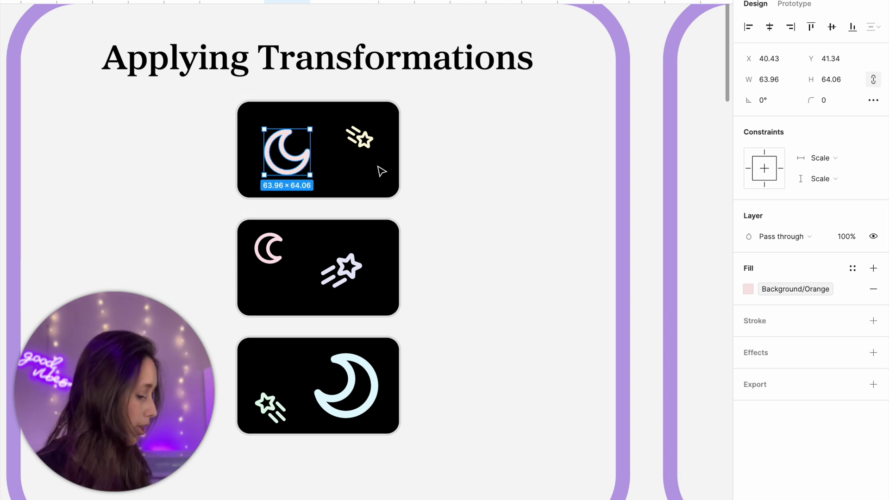
key(super+alt+a)
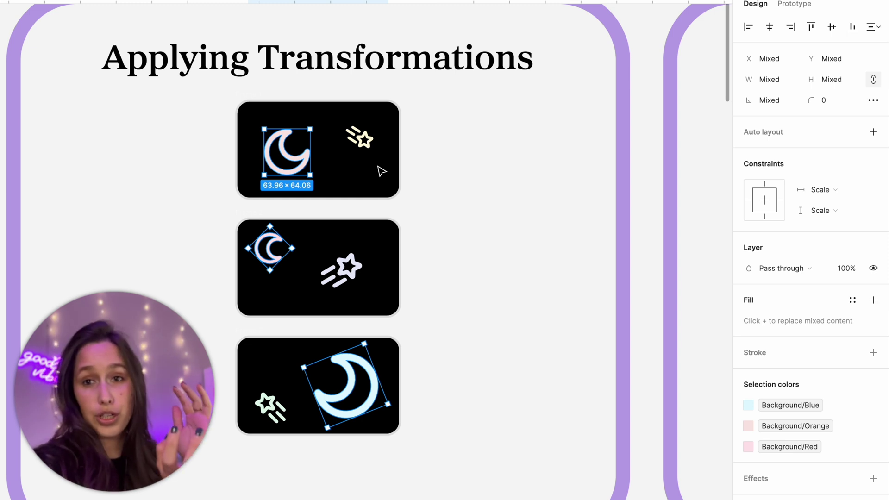
click(785, 82)
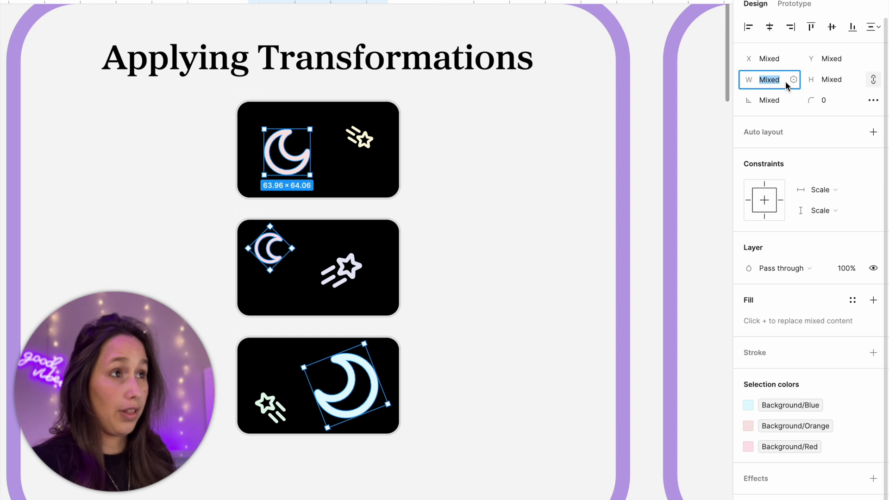
click(787, 81)
click(777, 79)
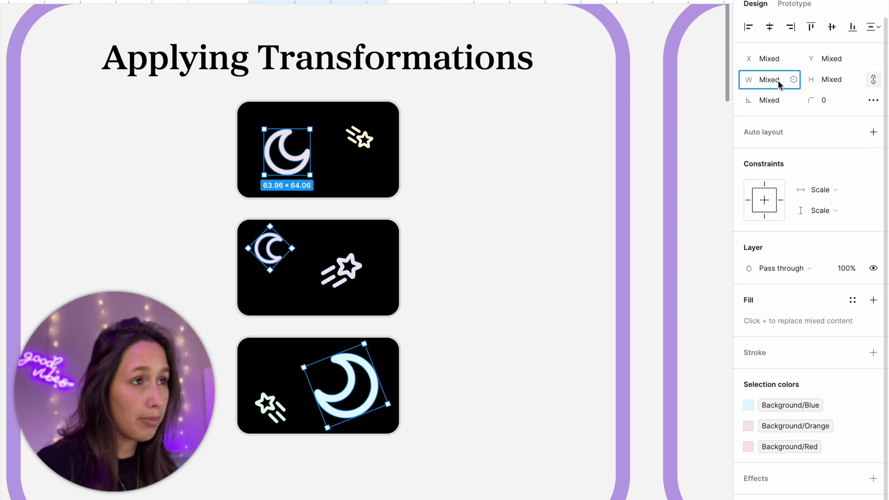
text(/2)
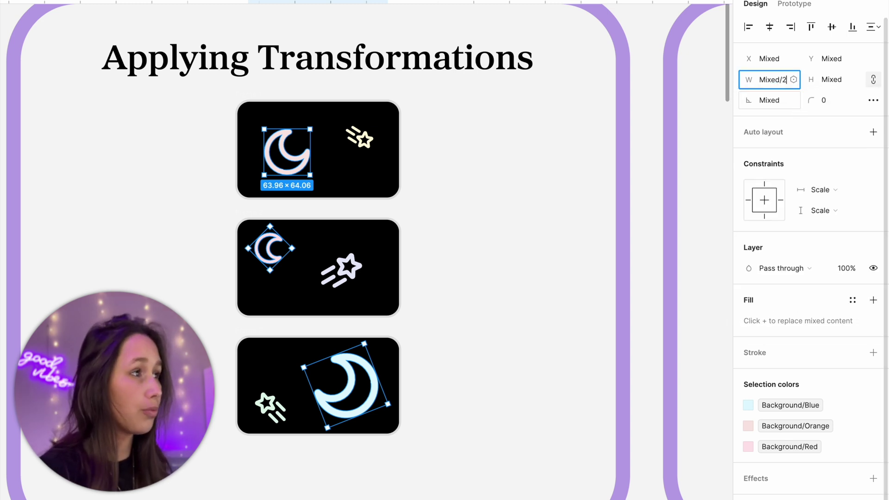
key(Return)
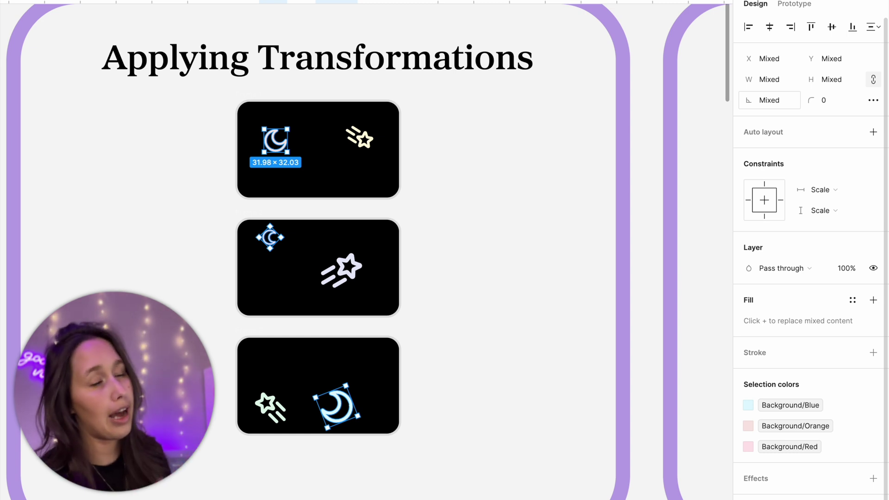
Undo the moon resize so all three moons return to full size
click(530, 173)
key(ctrl+z)
key(ctrl+z)
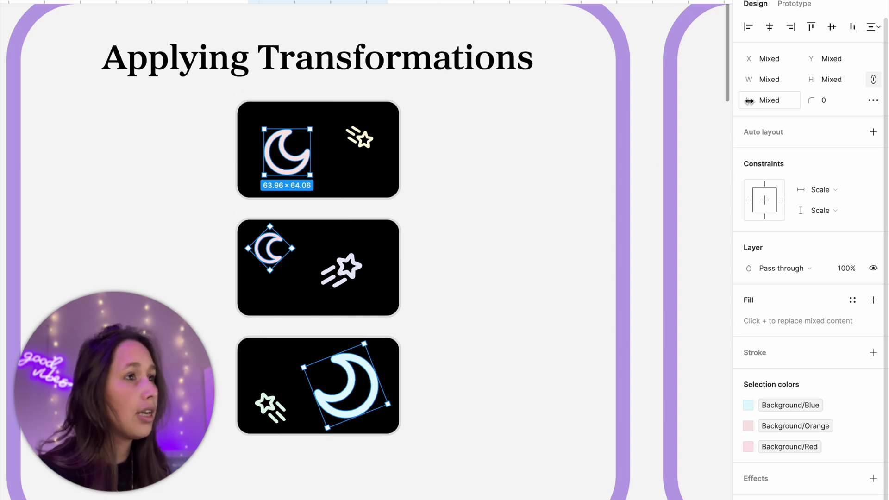
drag(749, 105, 773, 113)
Select all three matching shooting stars and nudge them slightly up and right
click(360, 138)
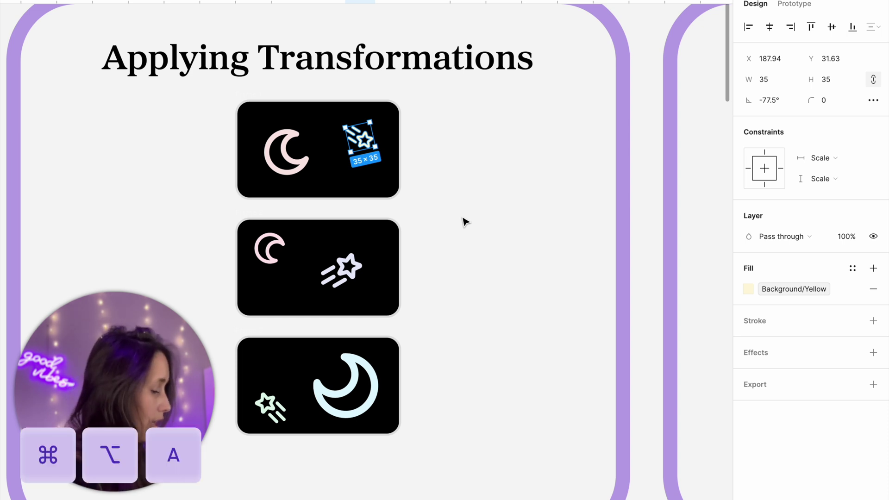
key(super+alt+a)
drag(343, 282, 328, 269)
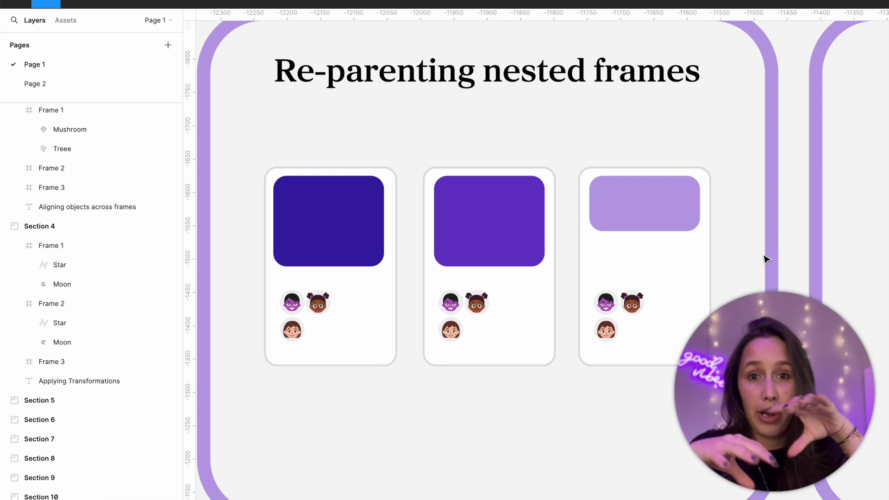
Select Avatar 1–3 in the first card, then the matching avatars in all three cards
click(283, 164)
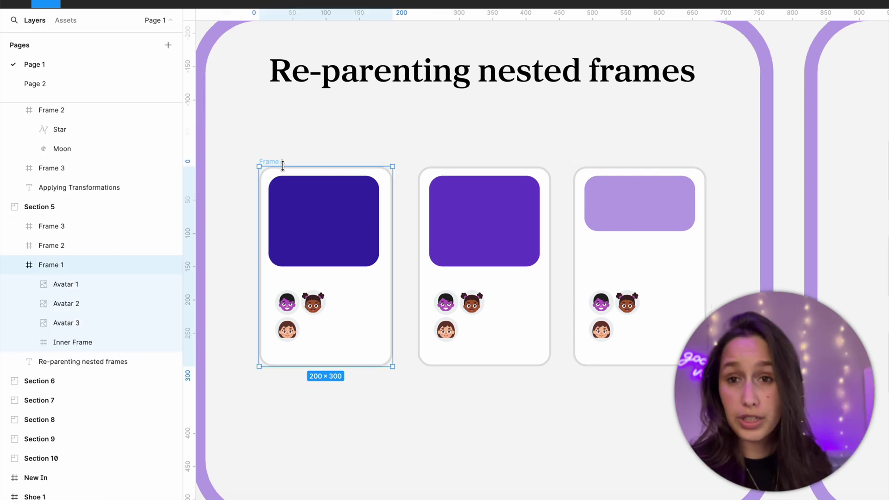
click(347, 242)
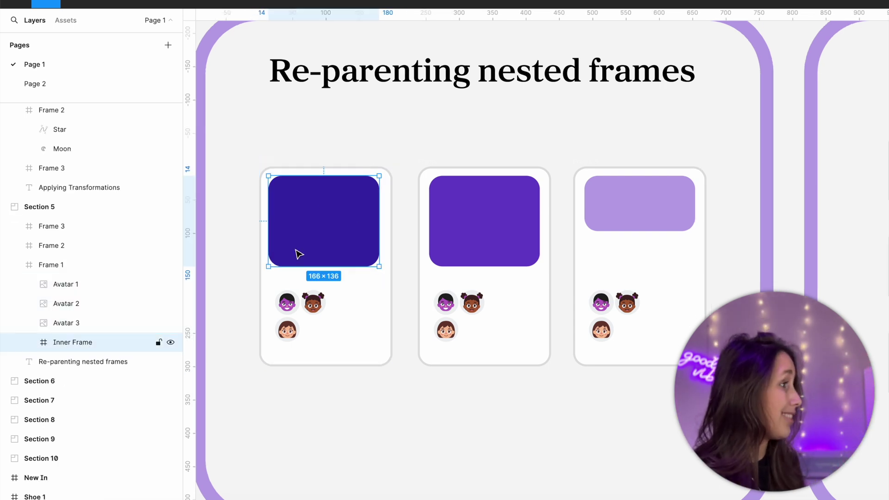
click(84, 323)
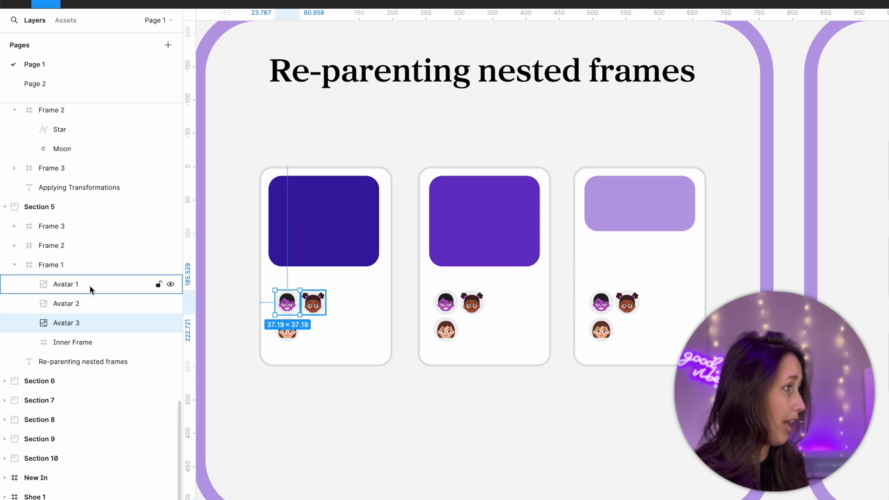
click(442, 200)
click(426, 161)
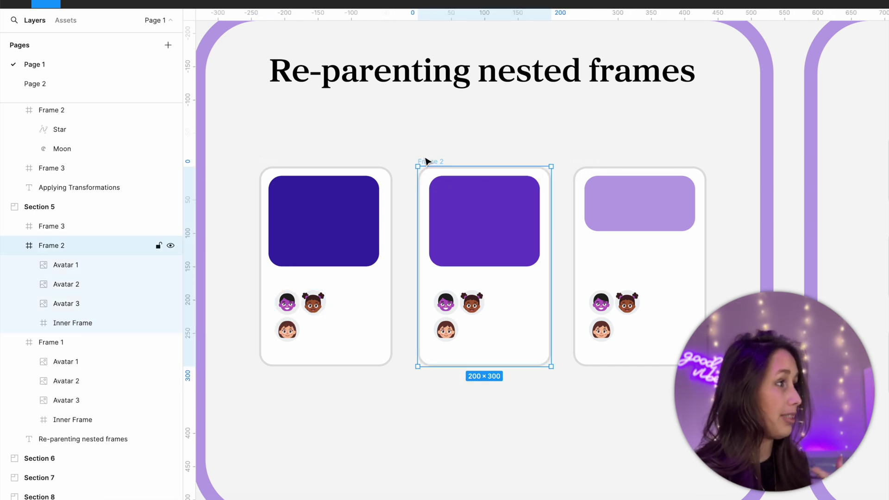
click(67, 400)
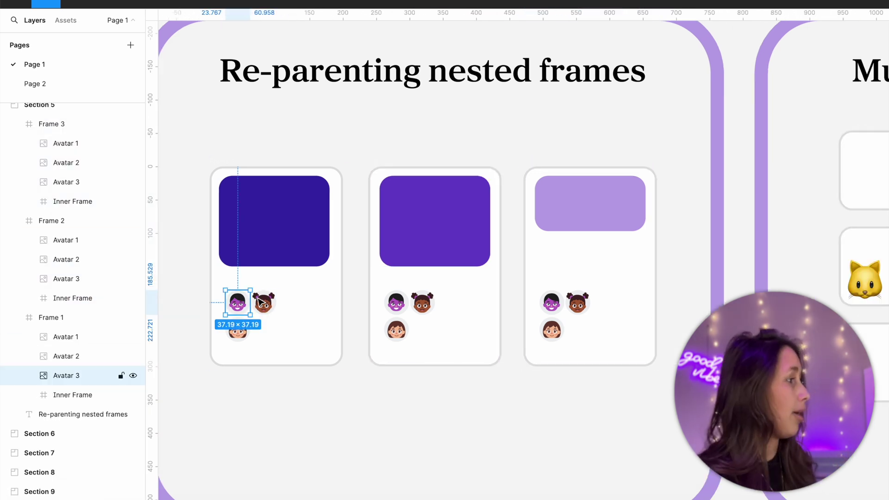
shift+click(263, 302)
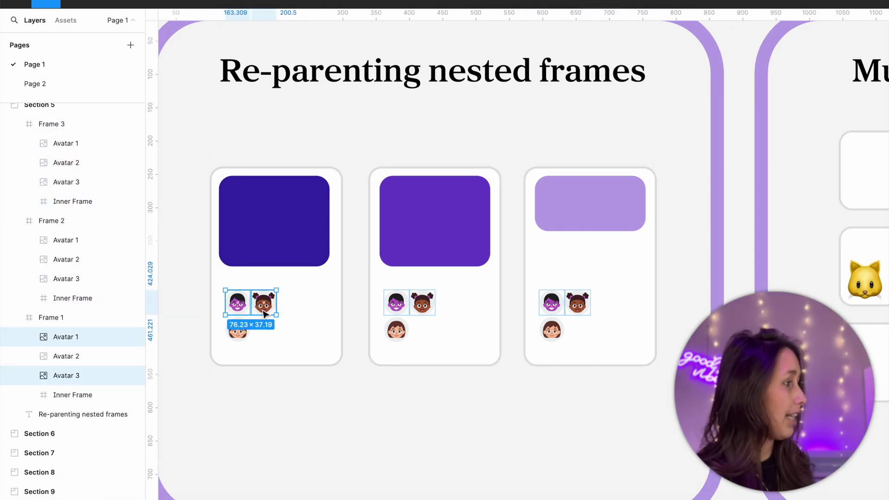
shift+click(238, 330)
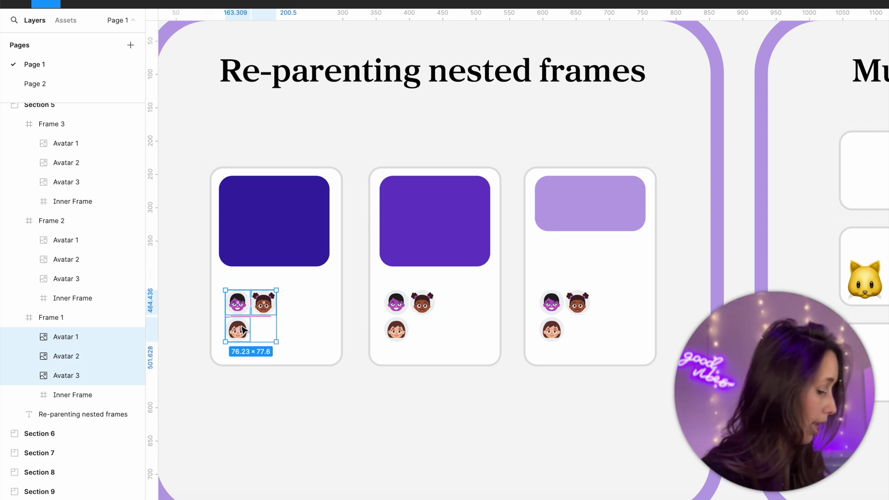
key(super+alt+a)
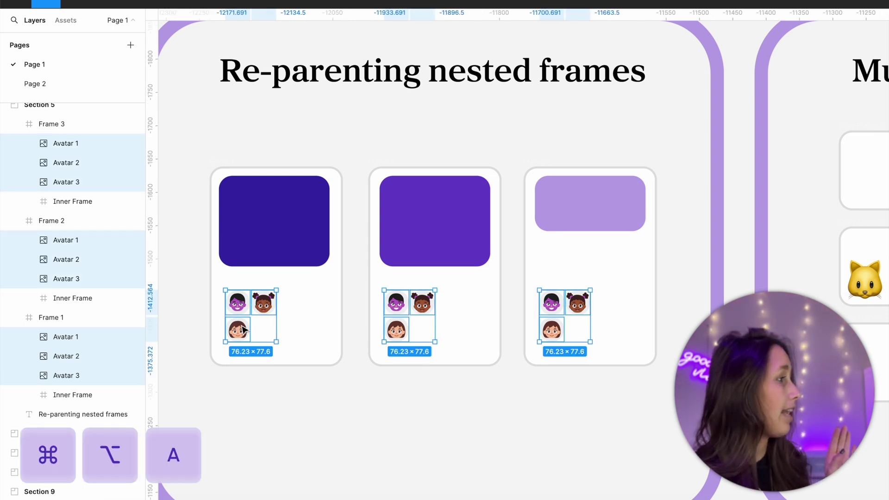
Drag each card's three avatars into its purple Inner Frame and fine-tune their position
drag(241, 329, 249, 220)
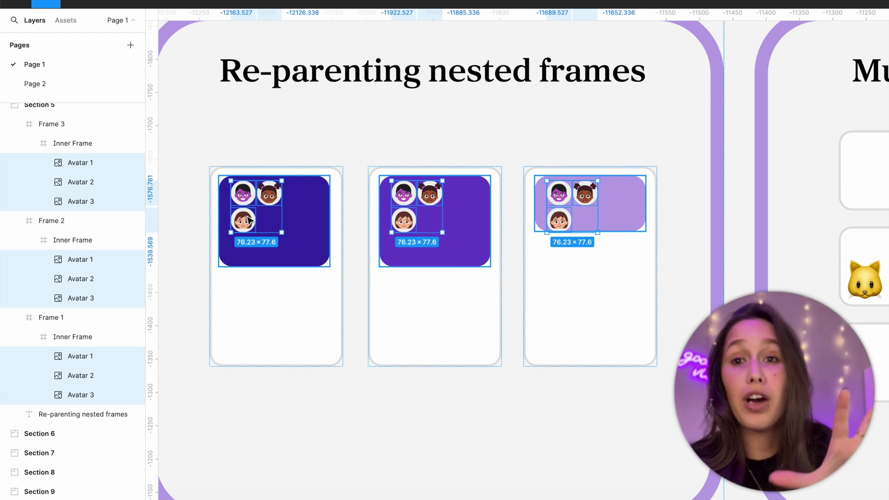
mouse_move(249, 219)
mouse_down()
mouse_move(251, 336)
mouse_move(249, 219)
mouse_move(252, 227)
mouse_move(243, 219)
mouse_move(234, 301)
mouse_move(241, 214)
mouse_move(246, 221)
mouse_up()
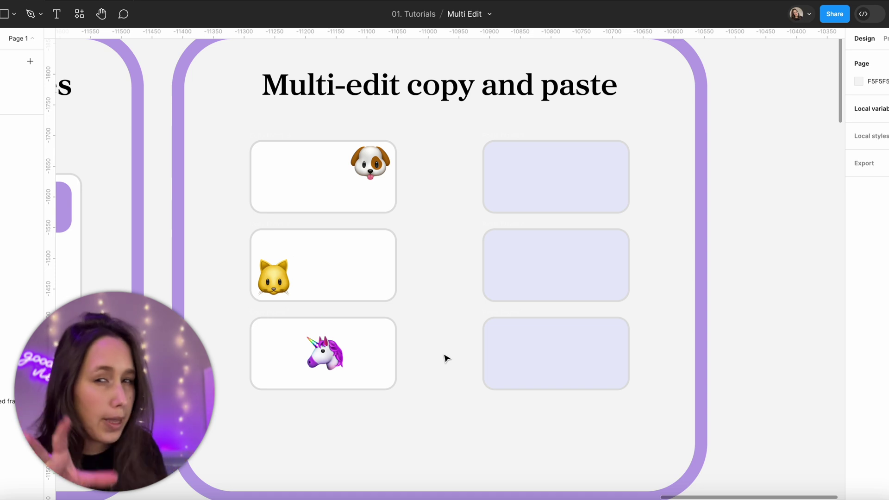
click(374, 180)
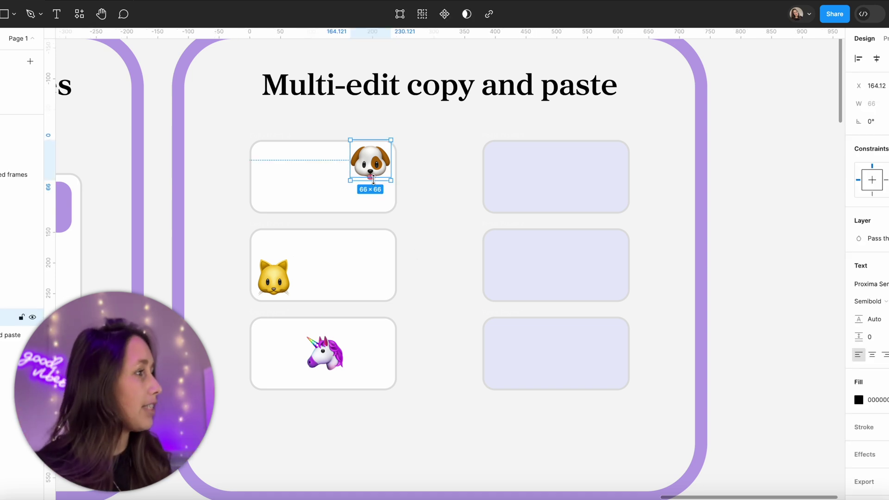
click(563, 189)
shift+click(555, 296)
shift+click(564, 324)
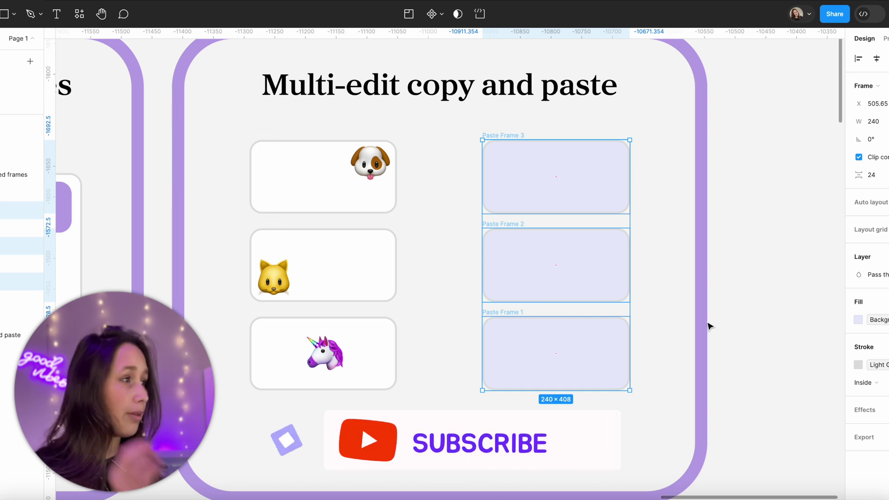
key(ctrl+v)
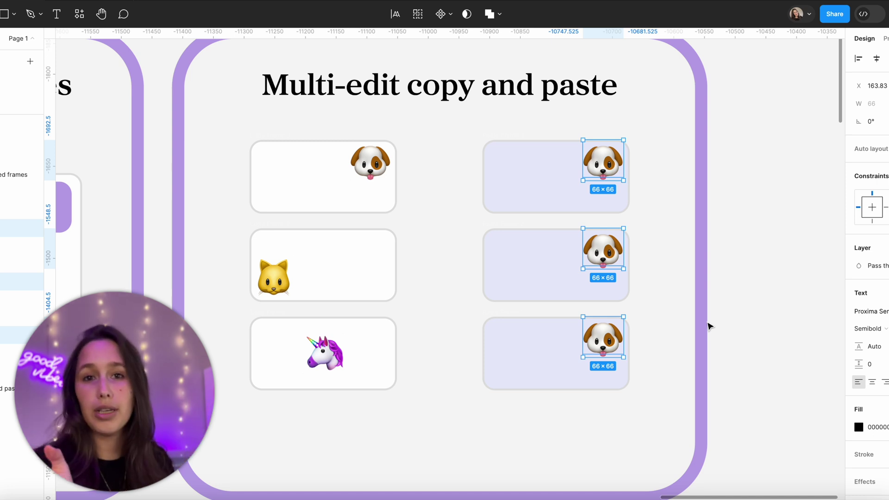
key(Delete)
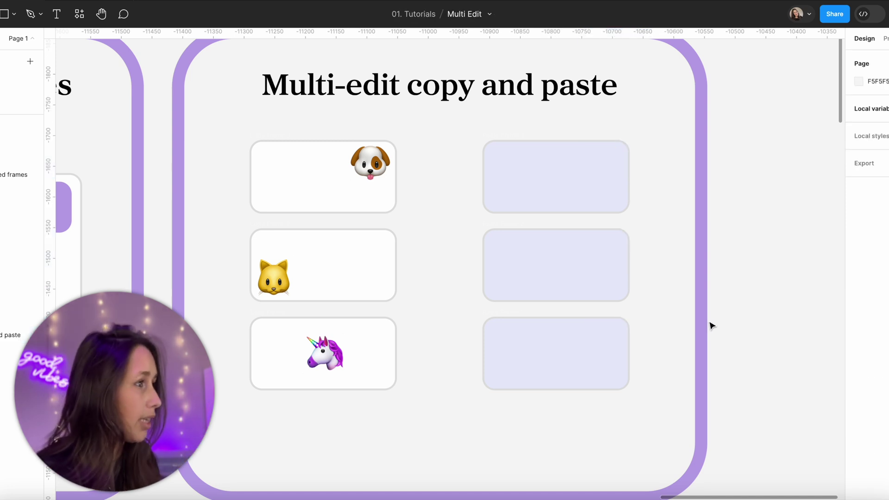
click(370, 164)
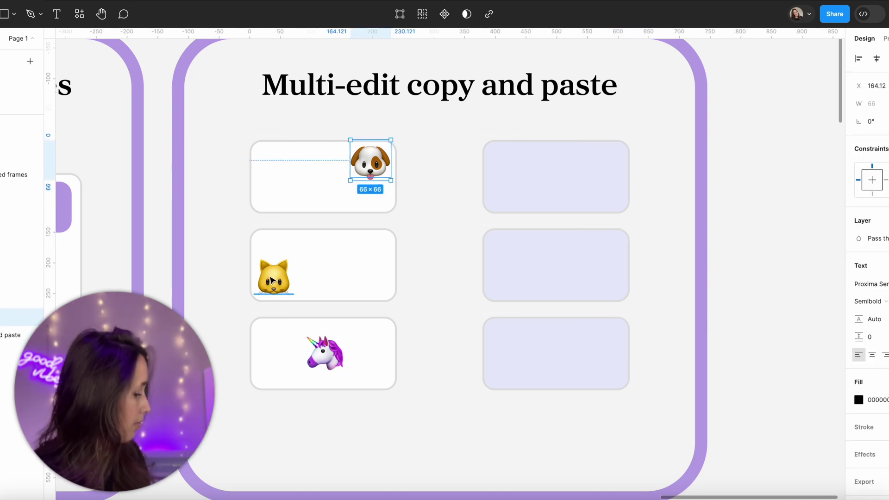
Paste the selected animals into Paste Frame 3, then delete that misplaced paste
shift+click(273, 279)
shift+click(331, 370)
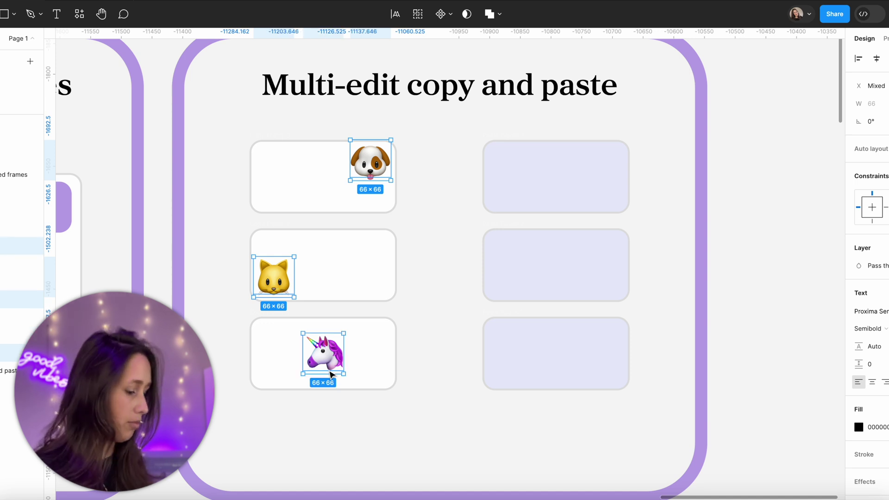
click(562, 197)
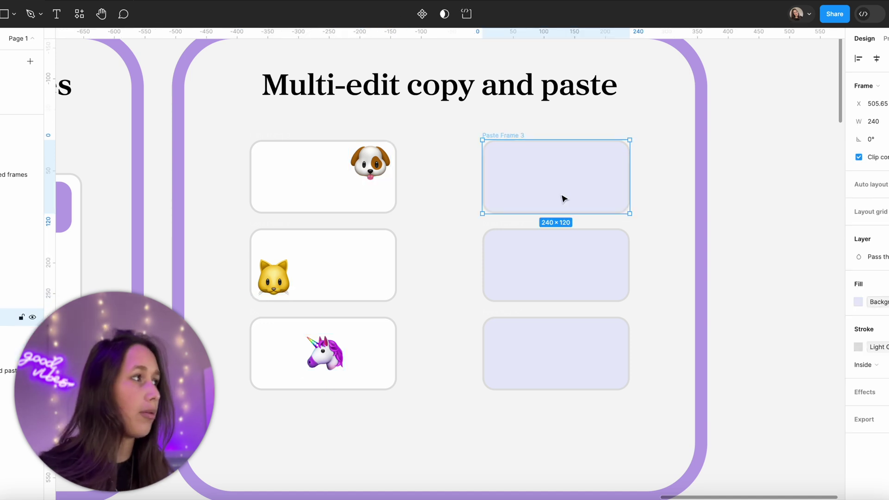
key(super+v)
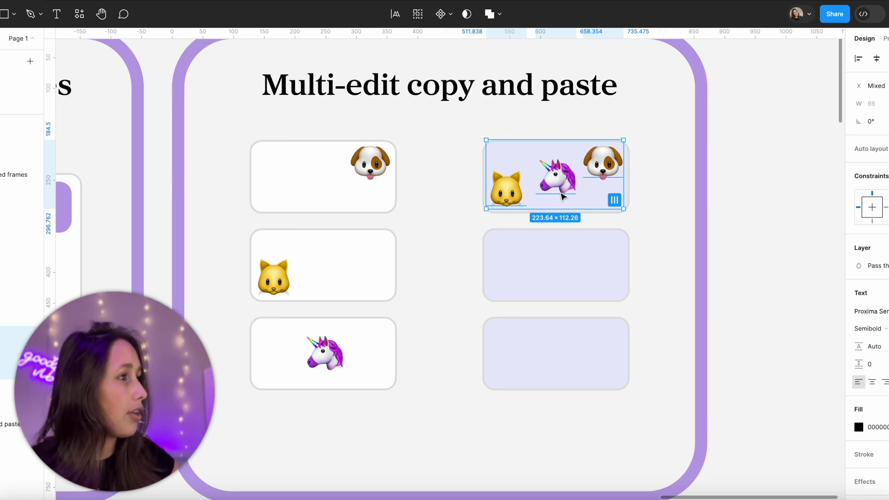
key(Delete)
Paste the dog, cat and unicorn one per card into Paste Frames 3, 2 and 1
click(612, 176)
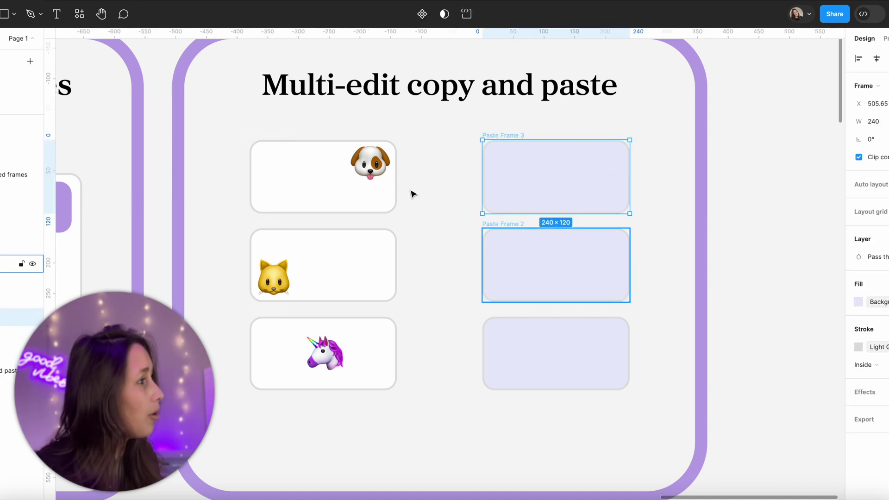
click(370, 161)
shift+click(274, 277)
shift+click(343, 349)
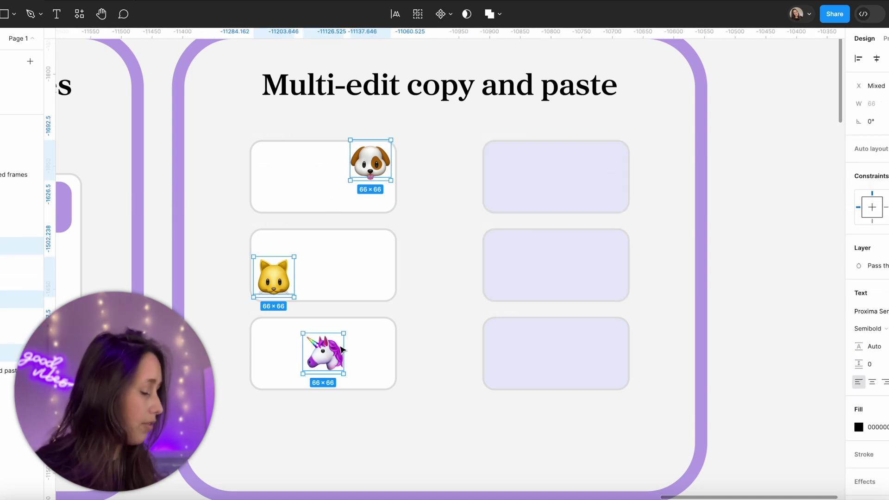
click(567, 172)
shift+click(568, 296)
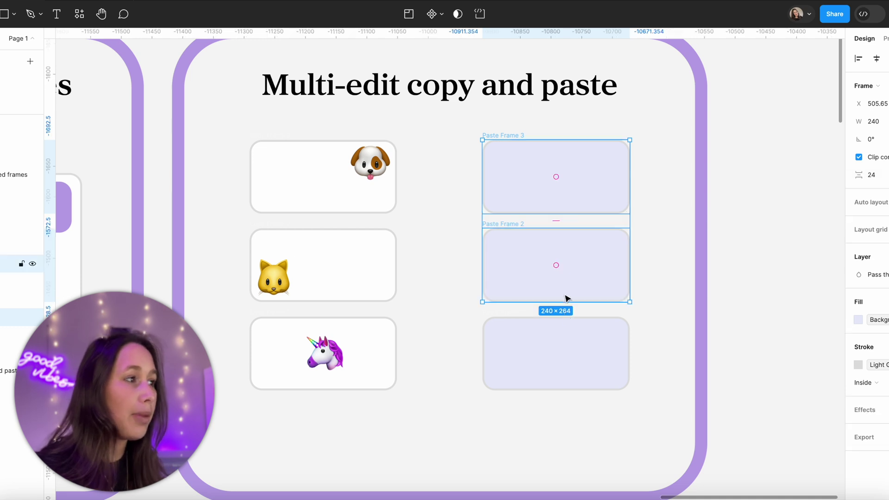
shift+click(602, 354)
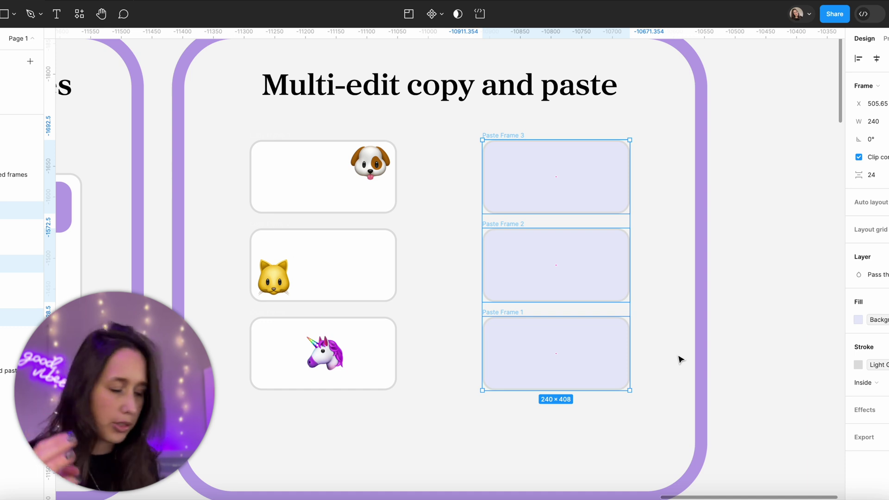
key(super+v)
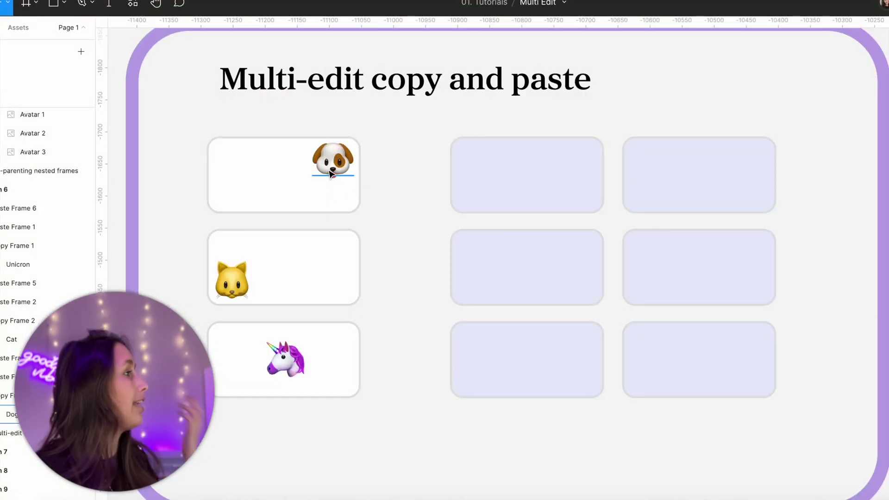
Paste the dog and cat into all six paste frames, then remove those copies
click(315, 163)
shift+click(239, 283)
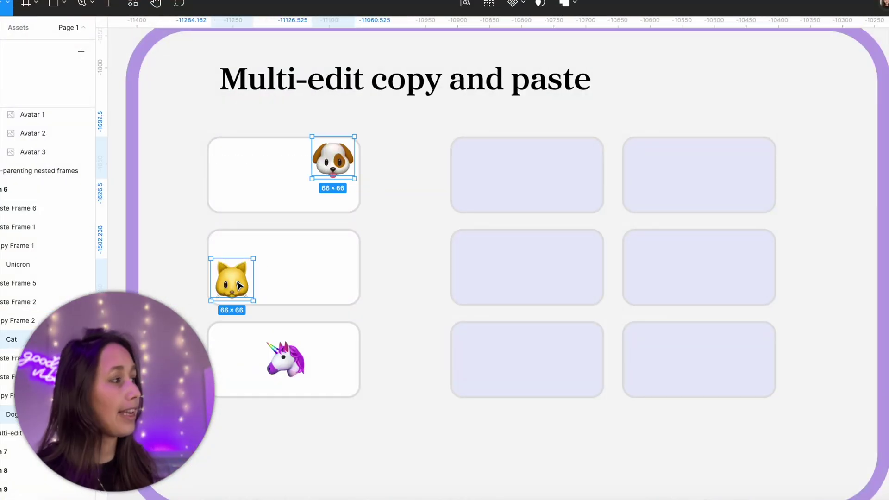
click(585, 162)
shift+click(680, 170)
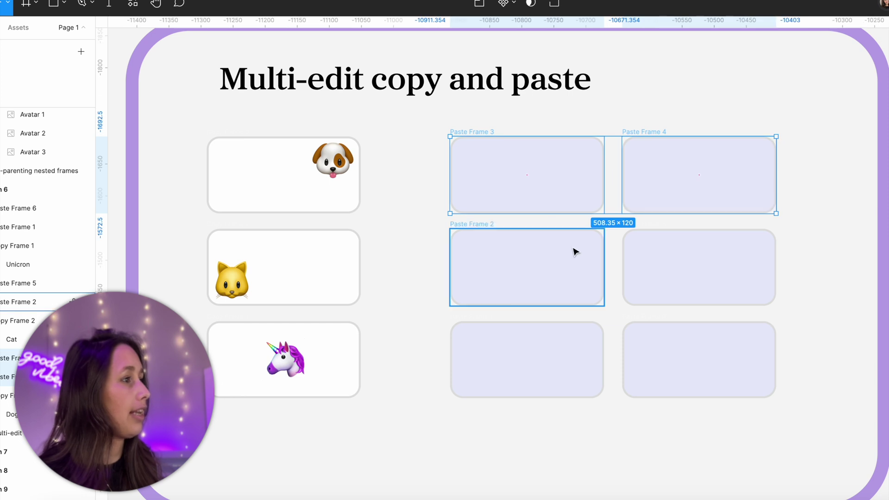
shift+click(575, 250)
shift+click(648, 278)
shift+click(593, 330)
shift+click(659, 338)
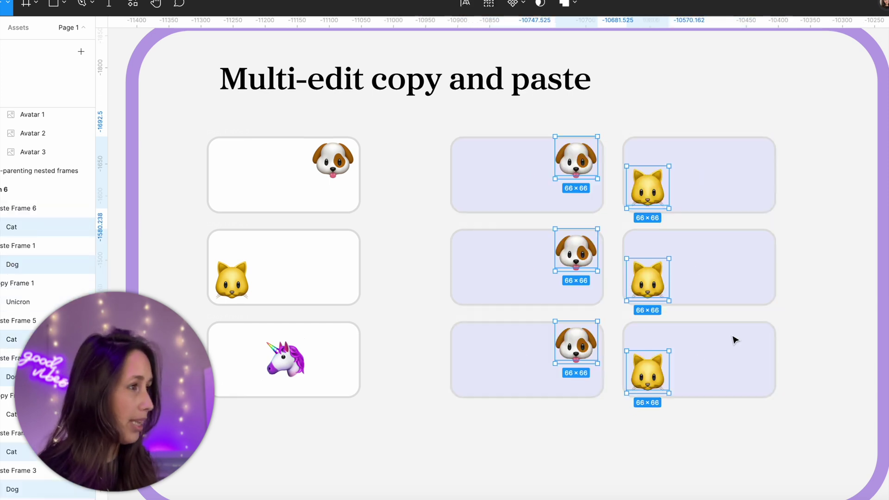
key(super+v)
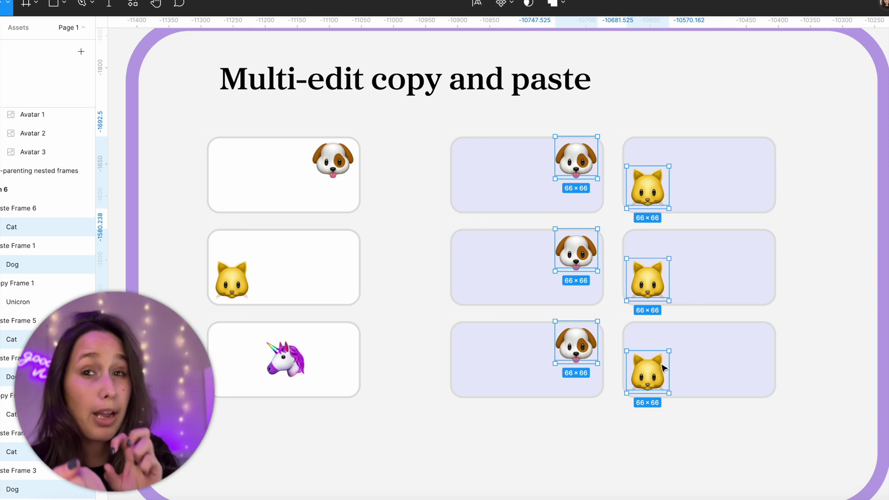
key(Delete)
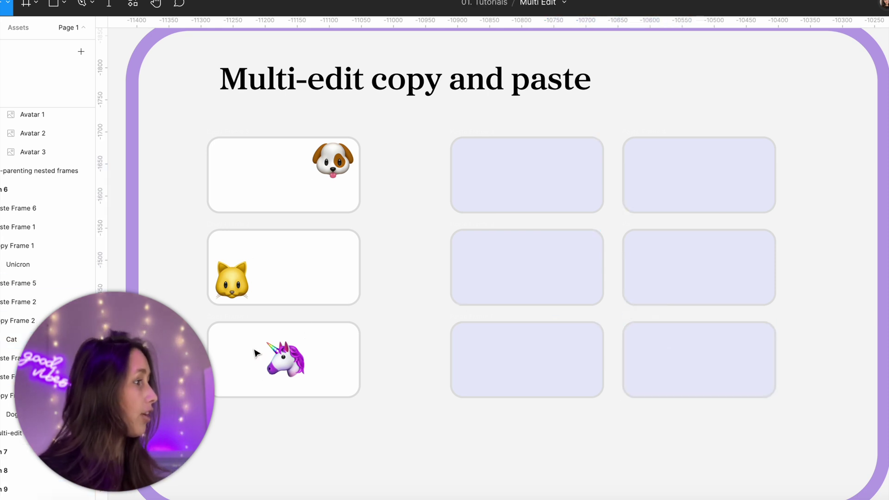
Paste the unicorn and dog into Paste Frames 3, 5 and 1, then undo it
click(276, 367)
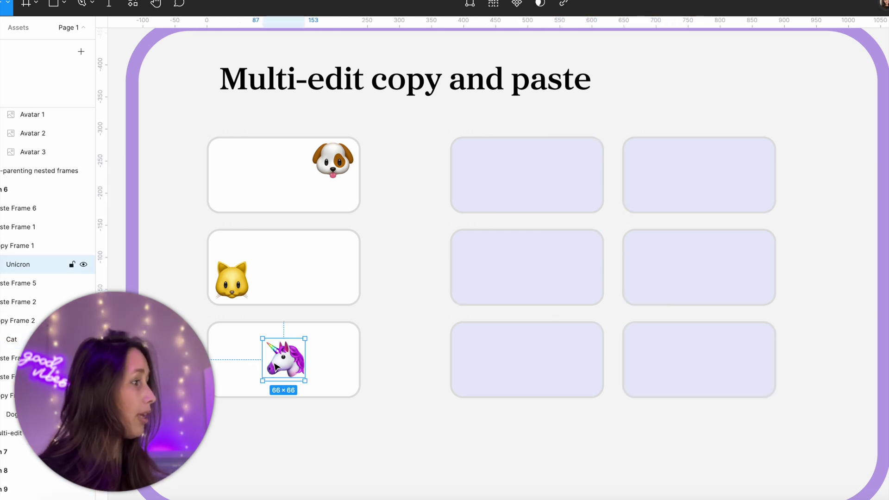
shift+click(345, 153)
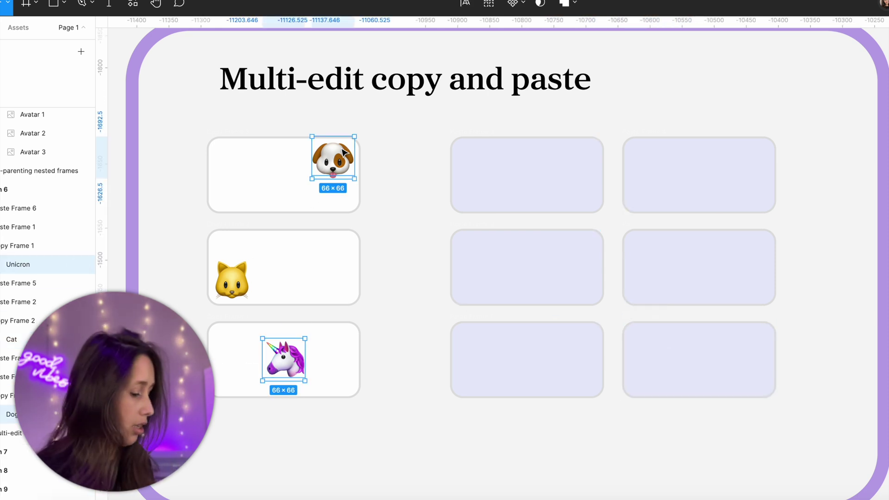
click(567, 177)
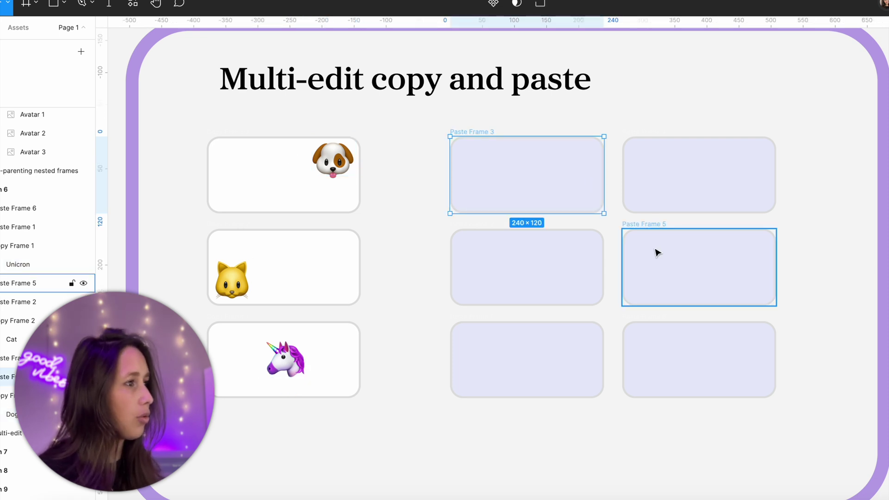
shift+click(657, 252)
shift+click(568, 351)
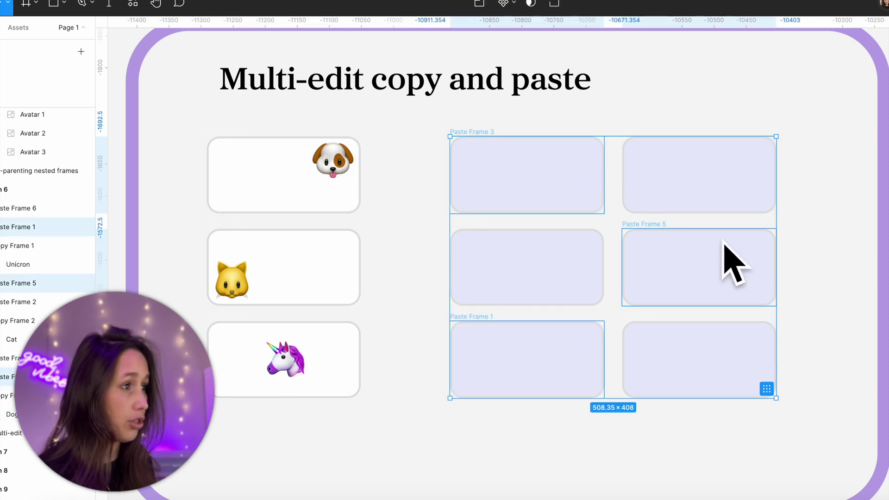
key(super+v)
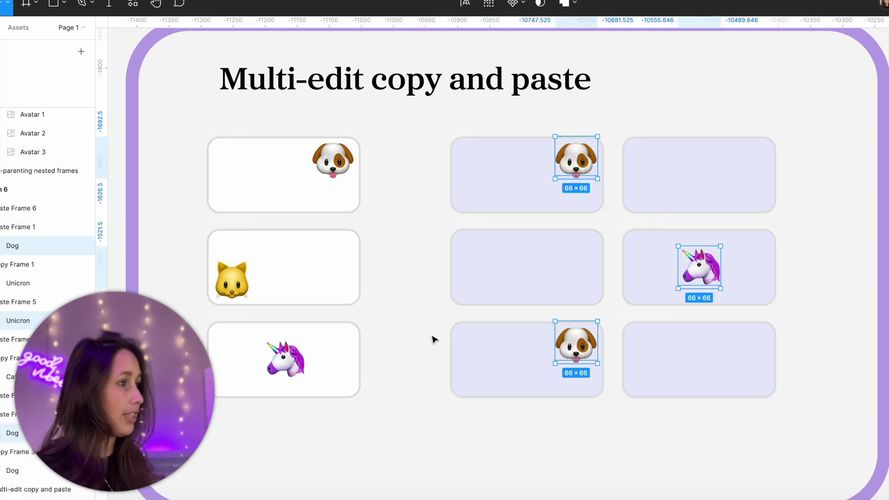
key(super+z)
Reselect the dog and unicorn and paste them into Paste Frames 3, 5 and 1
click(393, 324)
click(19, 263)
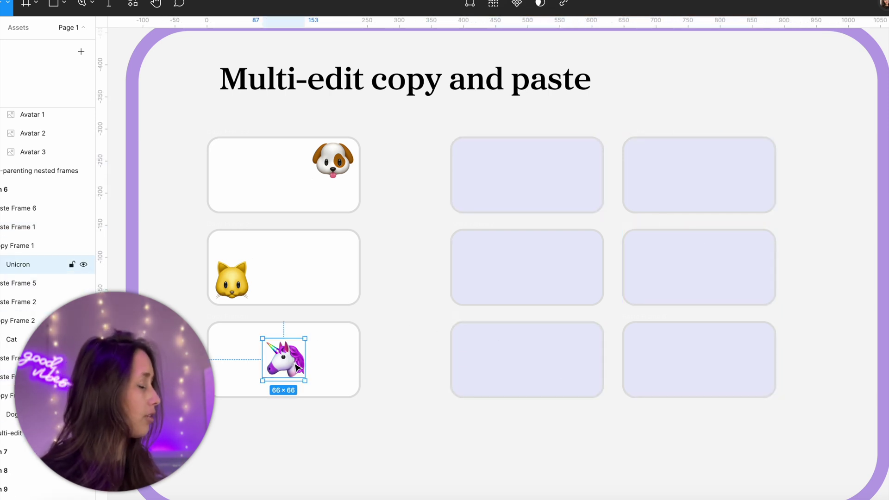
click(334, 158)
shift+click(298, 340)
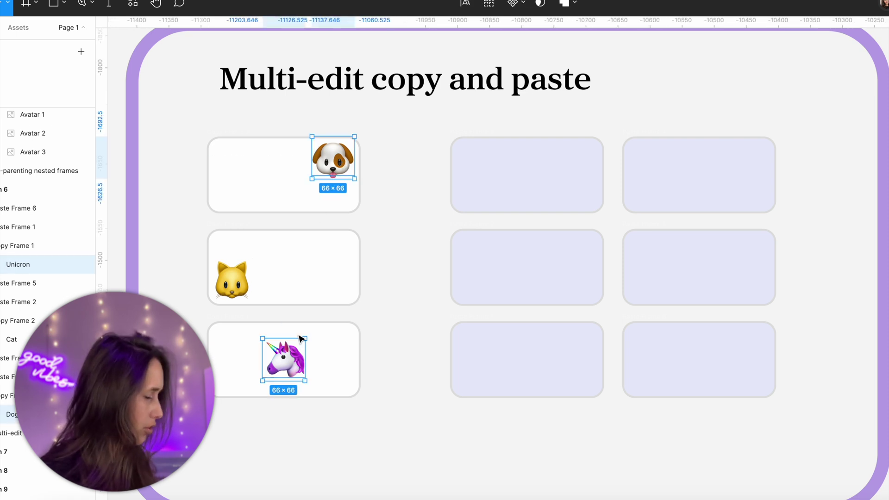
click(561, 198)
shift+click(687, 274)
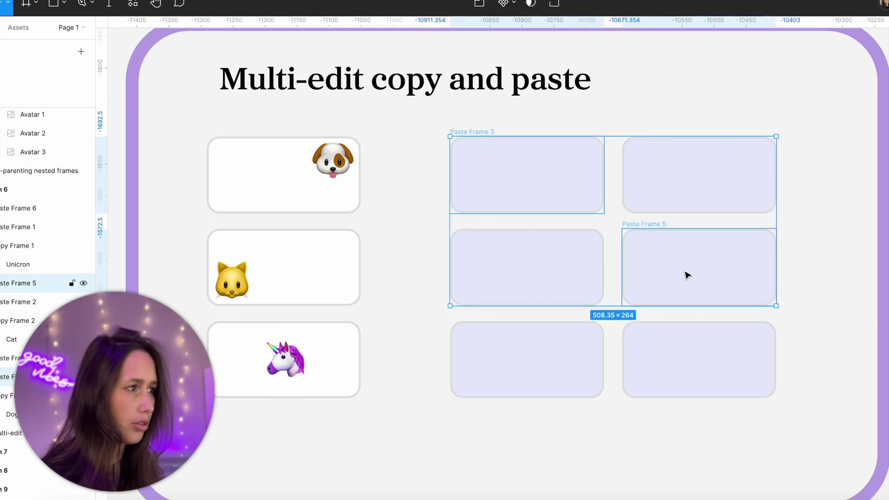
shift+click(554, 367)
key(super+v)
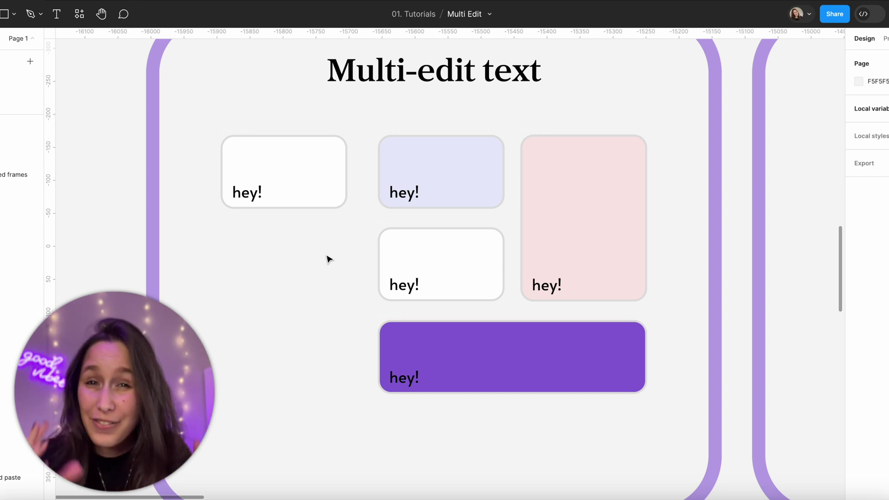
Select all five matching hey! labels and retype them together as wow!!!!!!
click(257, 202)
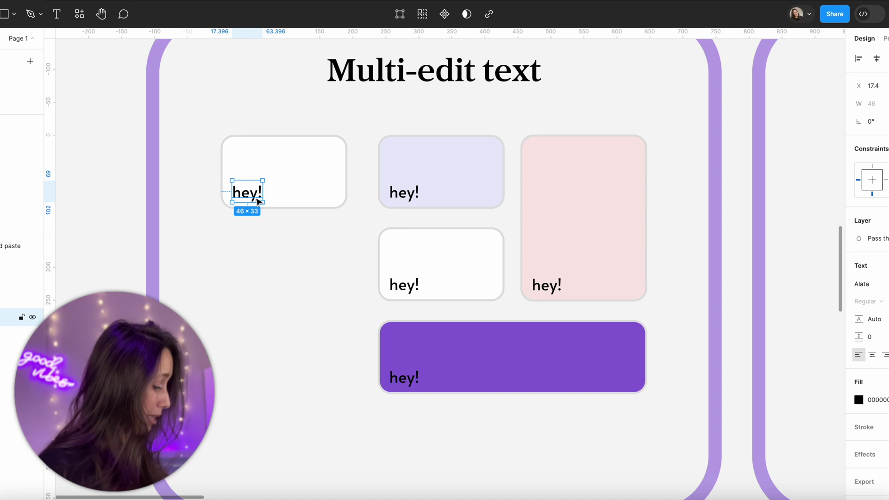
key(super+alt+a)
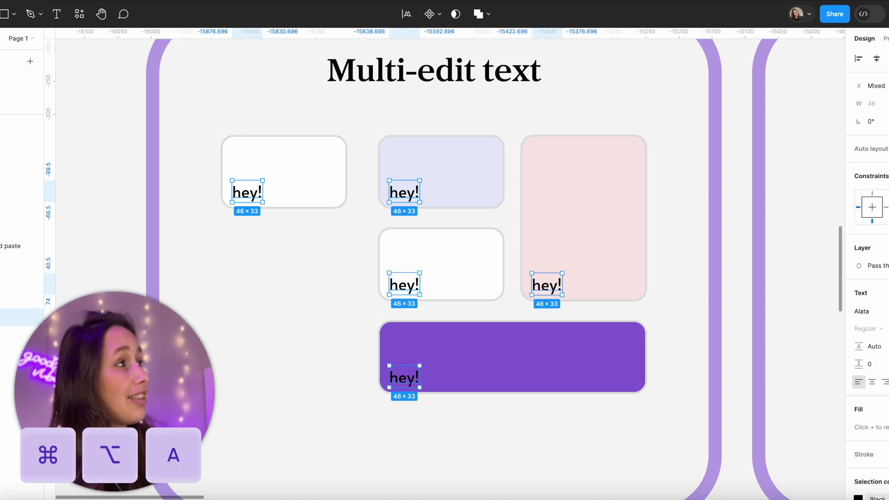
click(402, 20)
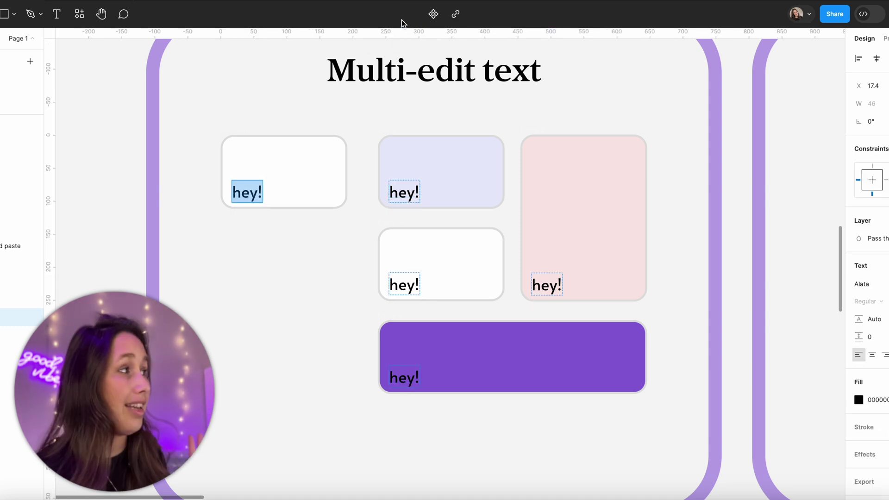
text(wow!!!!!)
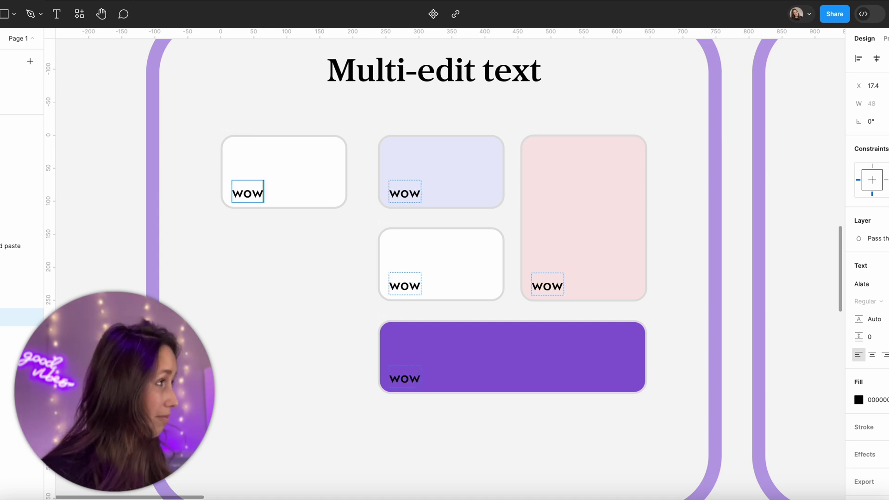
text(!)
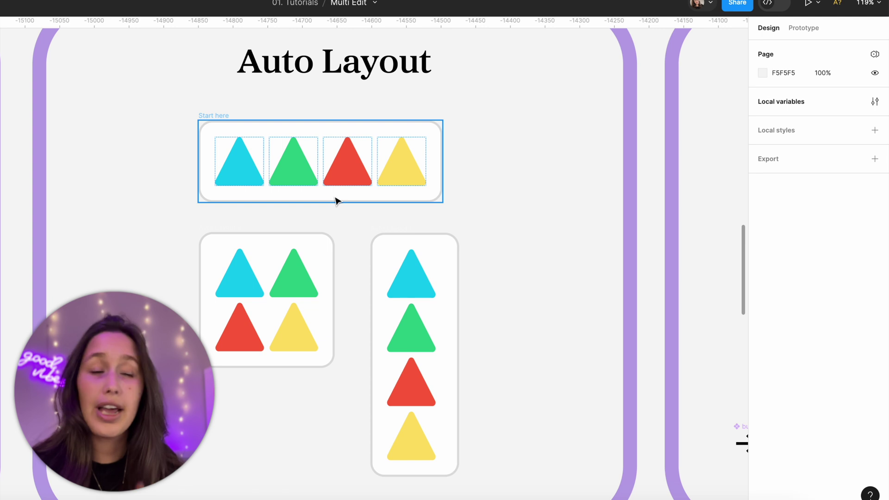
click(336, 200)
click(451, 266)
click(377, 153)
click(435, 241)
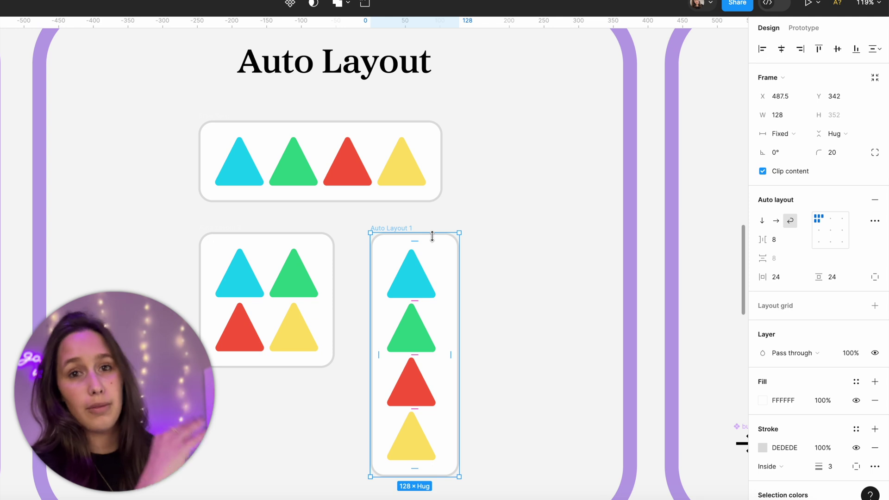
click(249, 176)
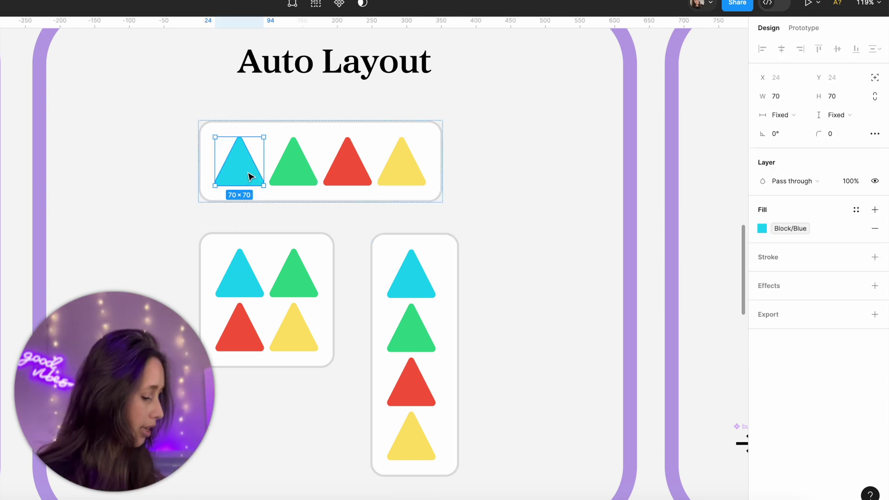
key(super+alt+a)
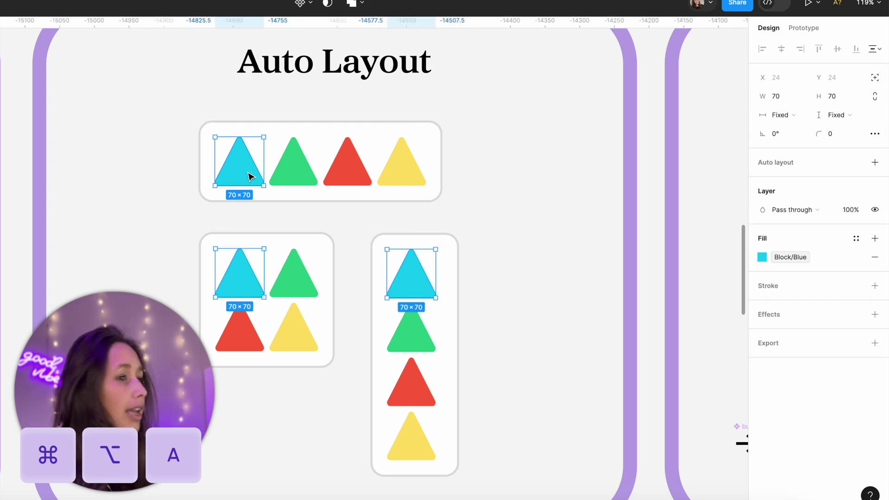
key(Right)
key(Right)
key(Right)
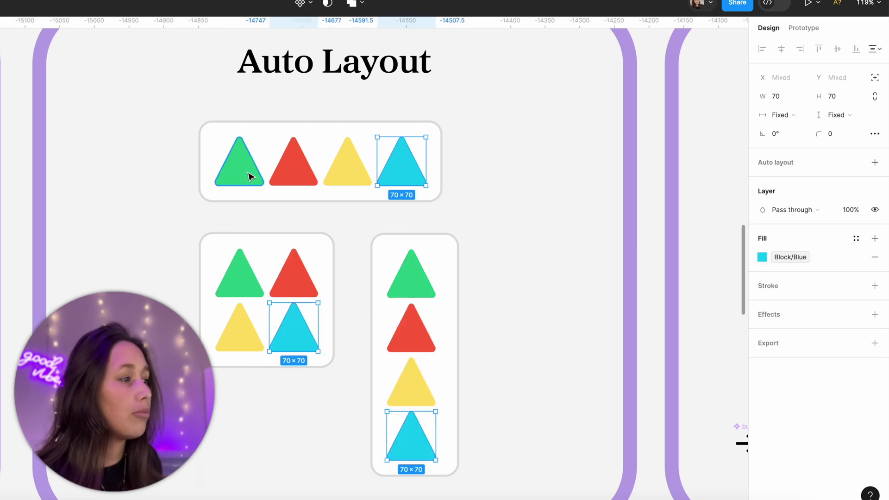
key(Left)
key(Left)
key(Left)
key(Right)
key(Right)
key(Right)
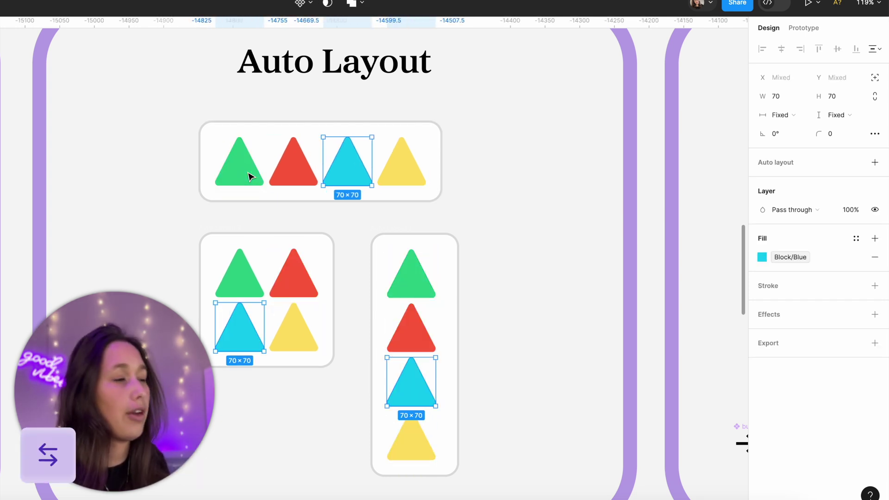
key(Left)
key(Left)
key(Left)
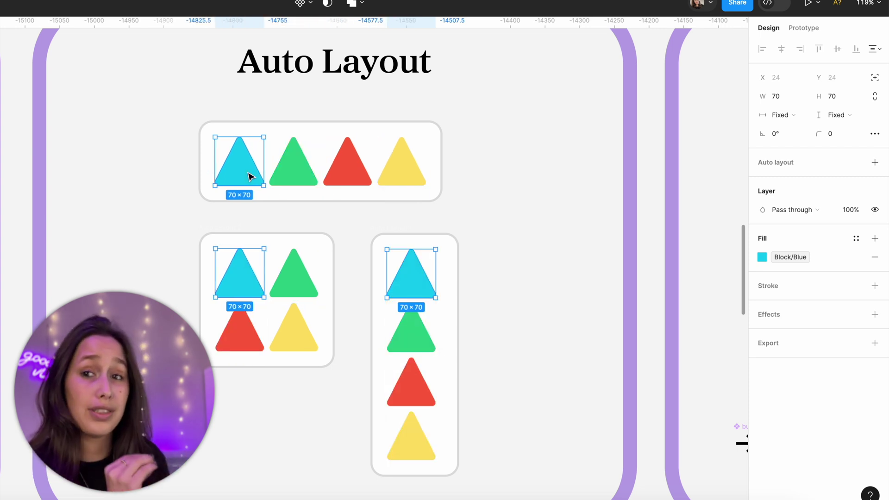
Switch the right triangle card's Auto Layout to vertical direction
click(381, 139)
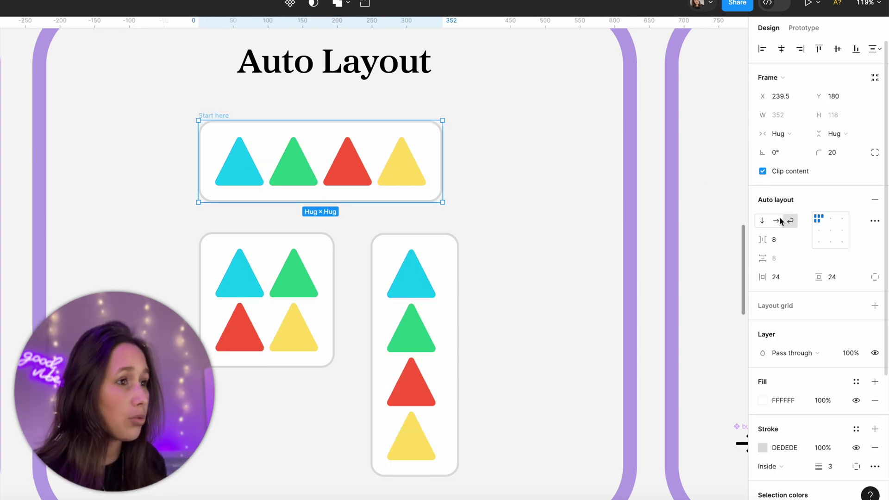
click(283, 238)
click(395, 229)
click(448, 236)
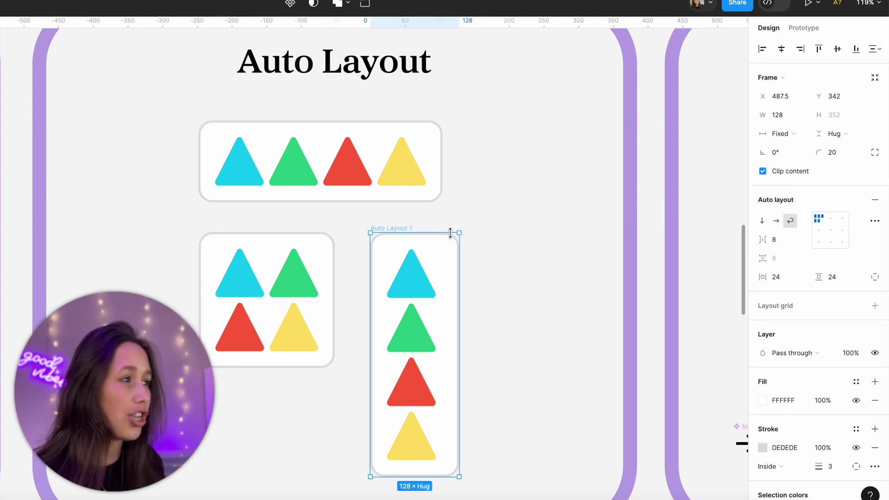
click(761, 220)
Select every matching blue triangle and reorder them together with the arrow keys
click(241, 167)
key(super+alt+a)
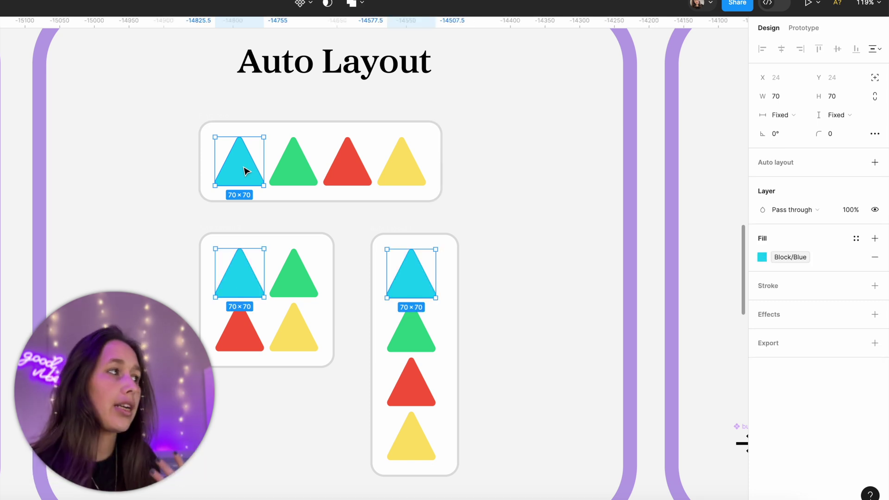
key(Right)
key(Right)
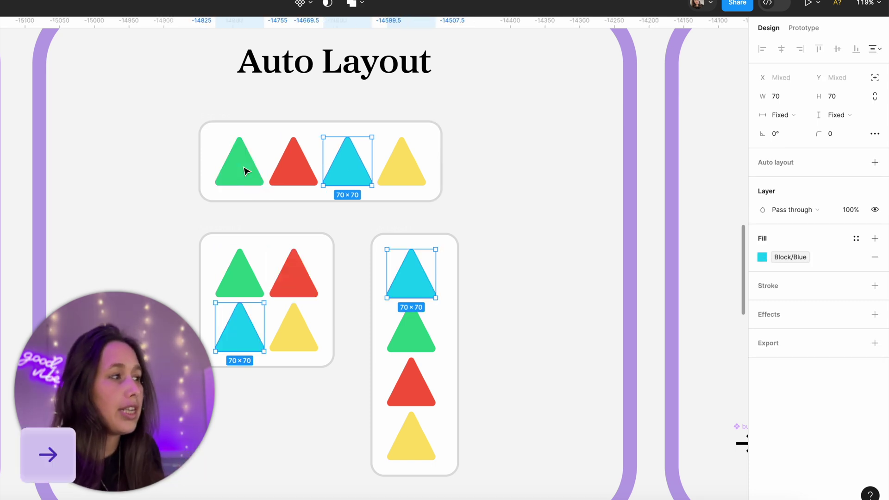
key(Right)
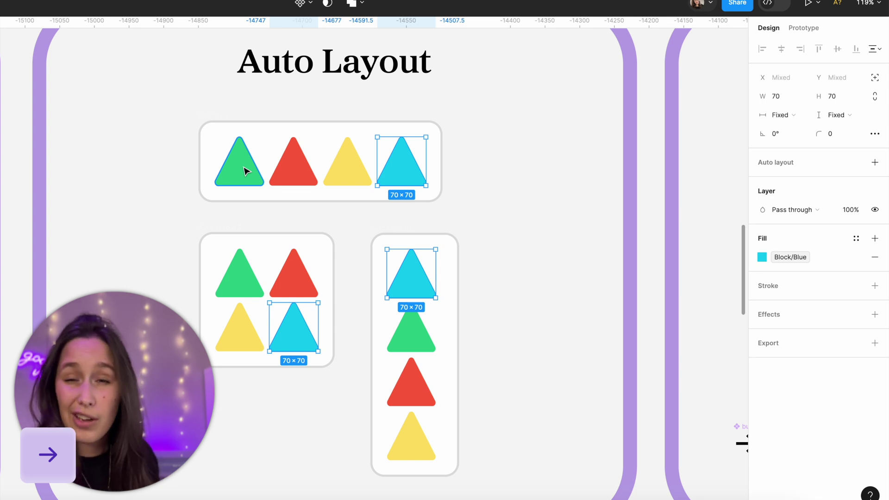
key(Down)
key(Down)
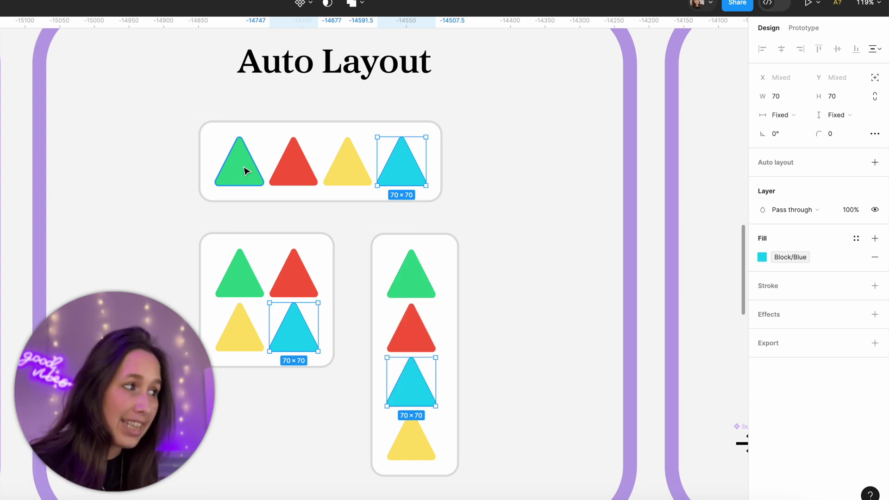
key(Down)
key(Up)
key(Up)
key(Up)
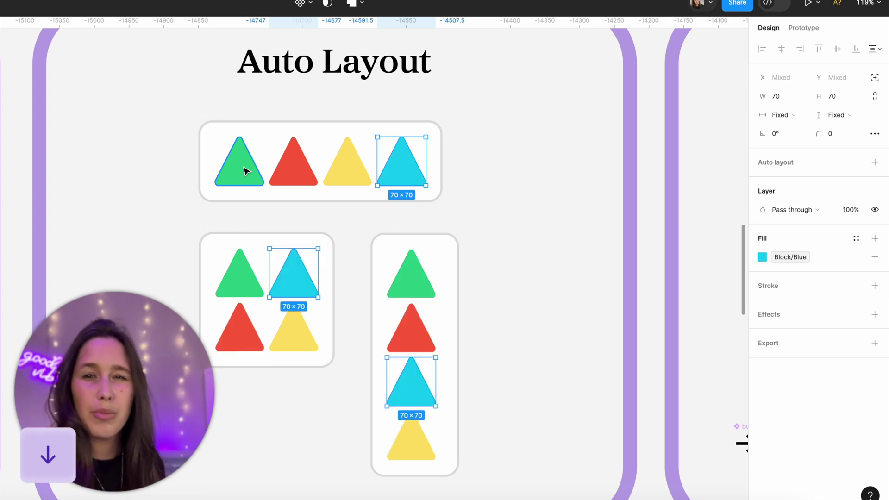
key(Right)
key(Left)
key(Left)
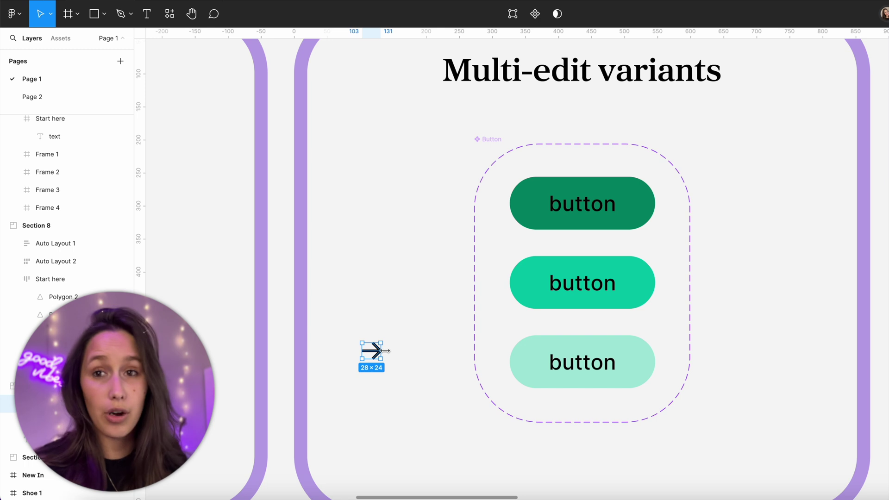
Multi-edit the Button variants and drag the arrow into the middle button, then undo it
click(488, 140)
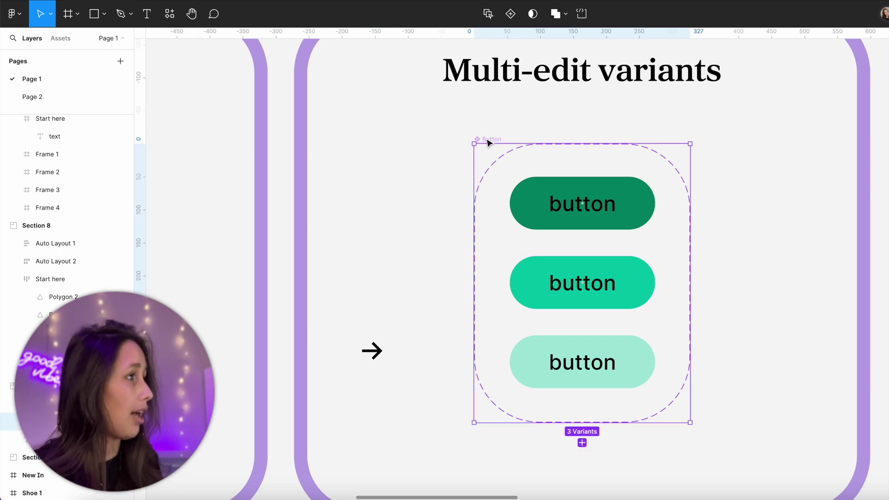
click(489, 13)
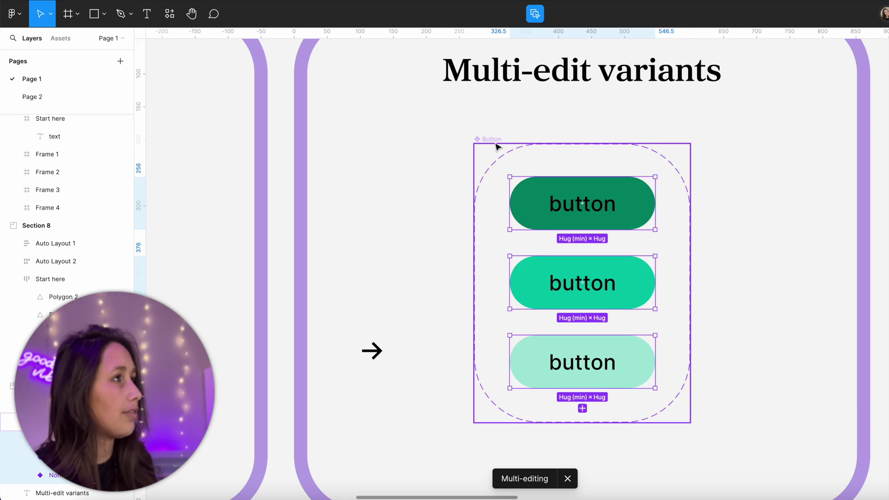
click(495, 146)
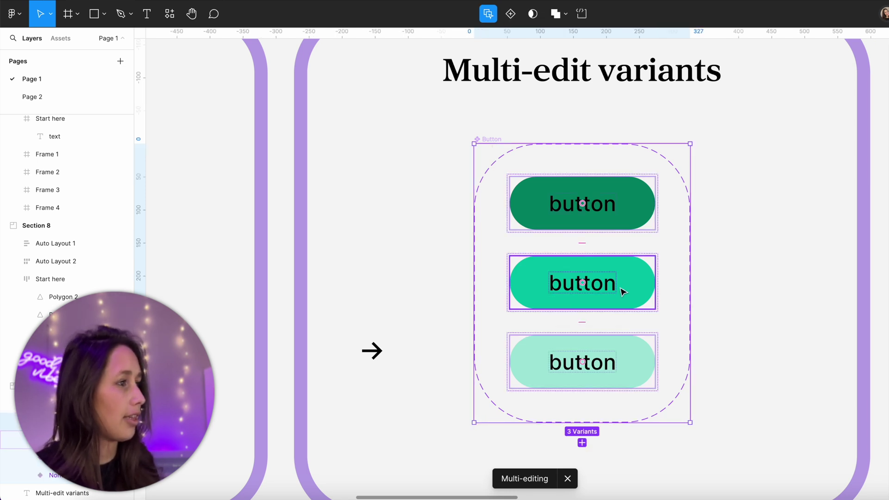
click(638, 223)
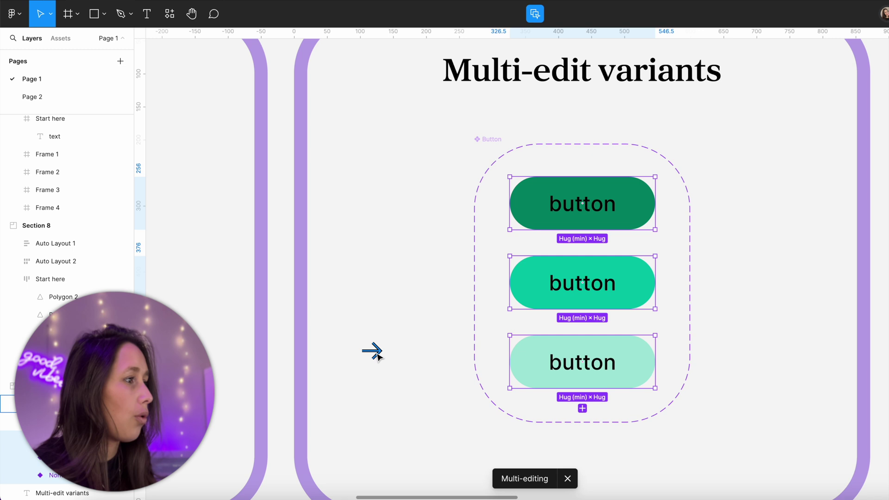
drag(377, 356, 634, 287)
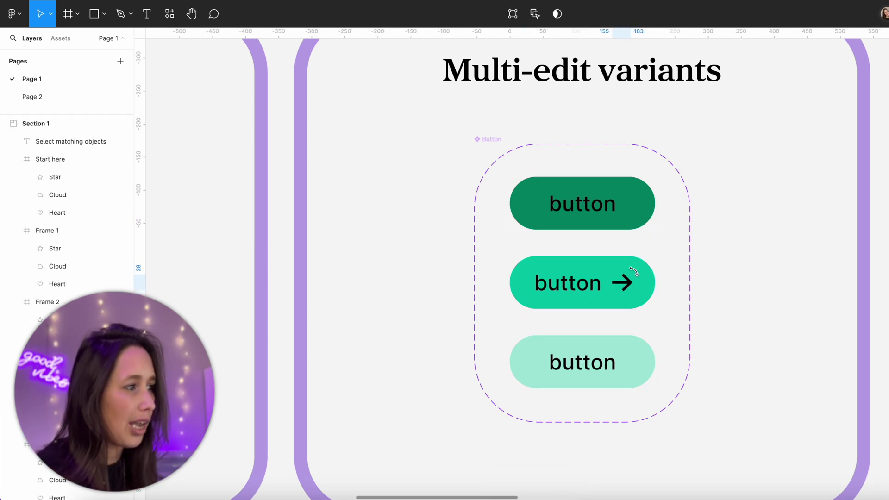
key(ctrl+z)
Copy the arrow icon and paste it into all three Button variants via multi-edit
click(380, 353)
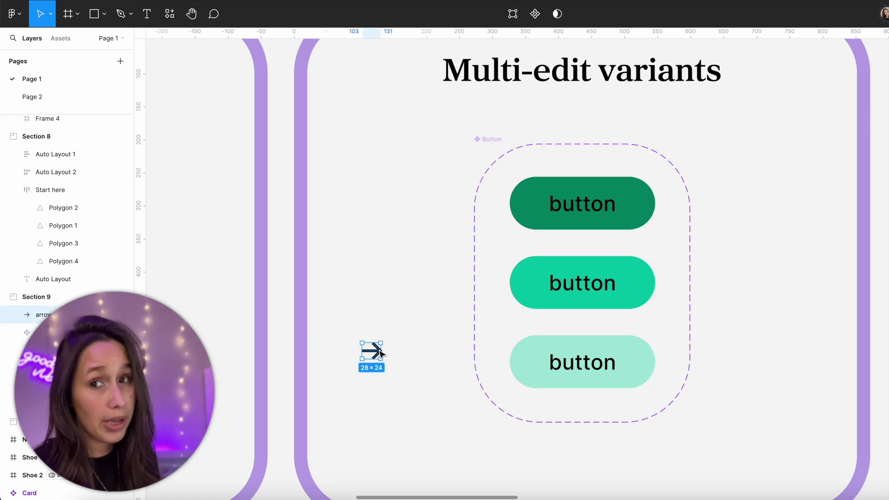
click(487, 143)
key(q)
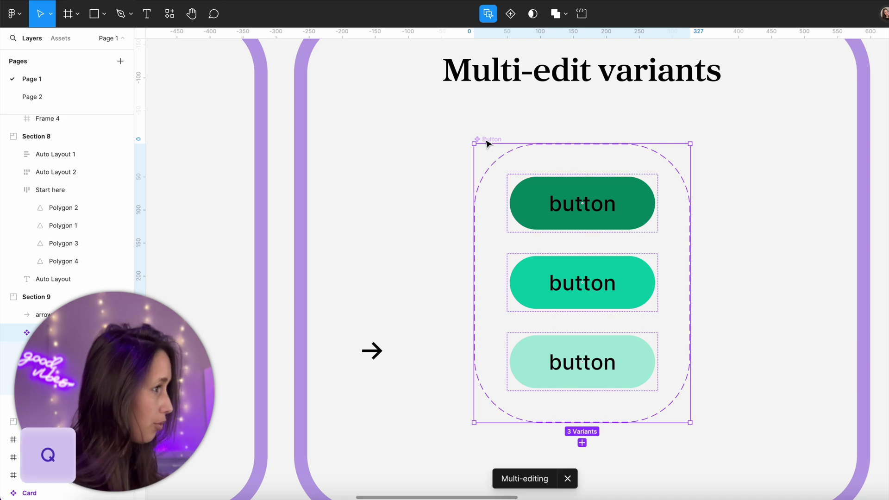
click(485, 150)
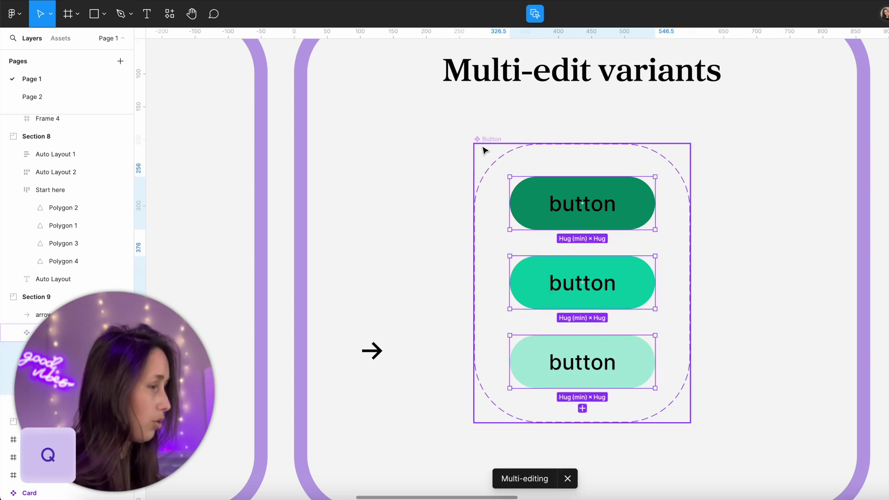
key(ctrl+v)
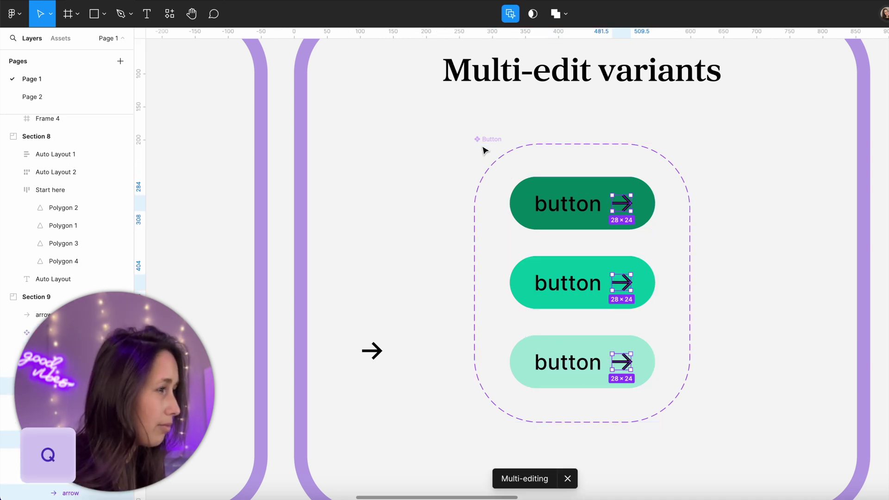
click(482, 145)
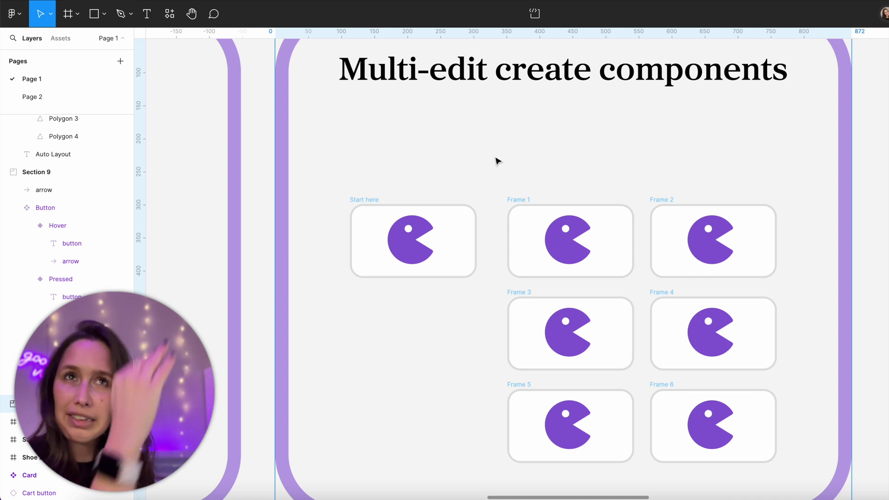
Select all seven matching pacman shapes and turn them into a shared Pacman component
click(426, 250)
click(427, 250)
click(423, 260)
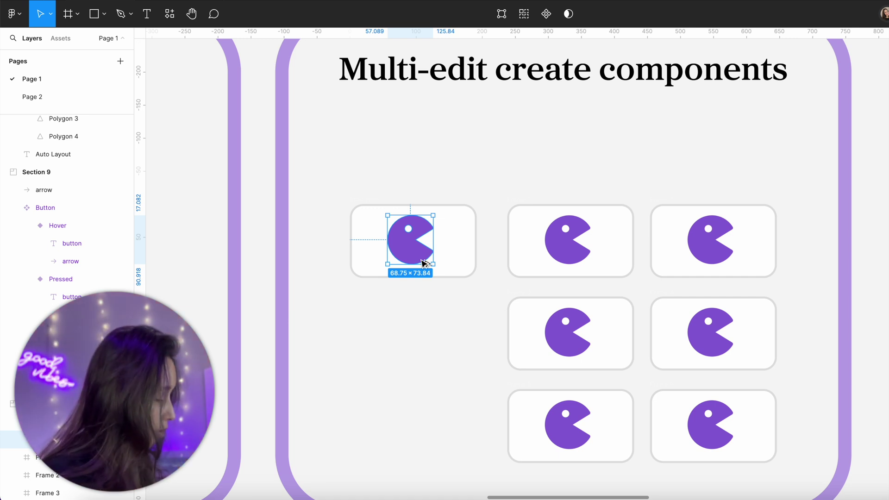
key(super+alt+a)
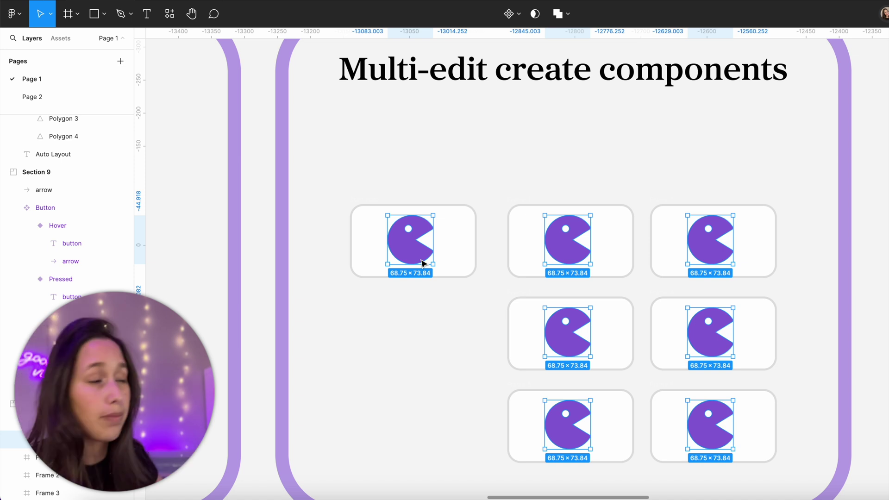
click(512, 10)
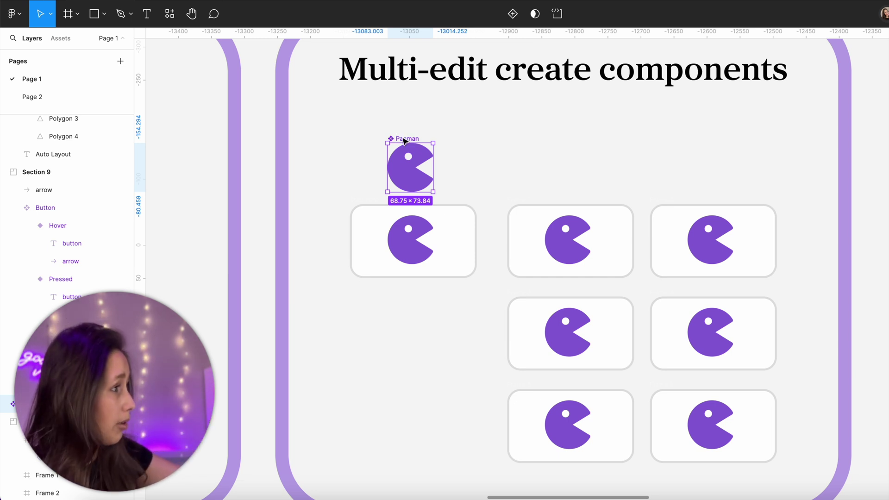
Reshape the main Pacman component's mouth so every instance updates
click(419, 242)
click(581, 240)
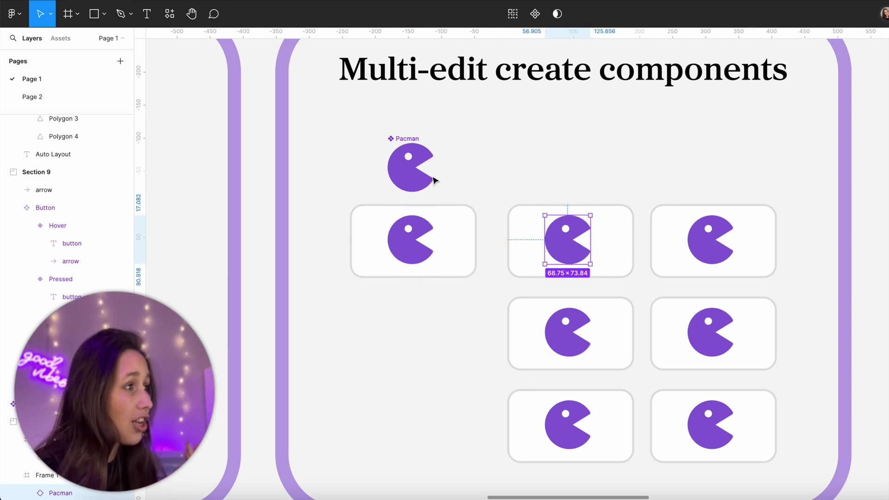
click(413, 167)
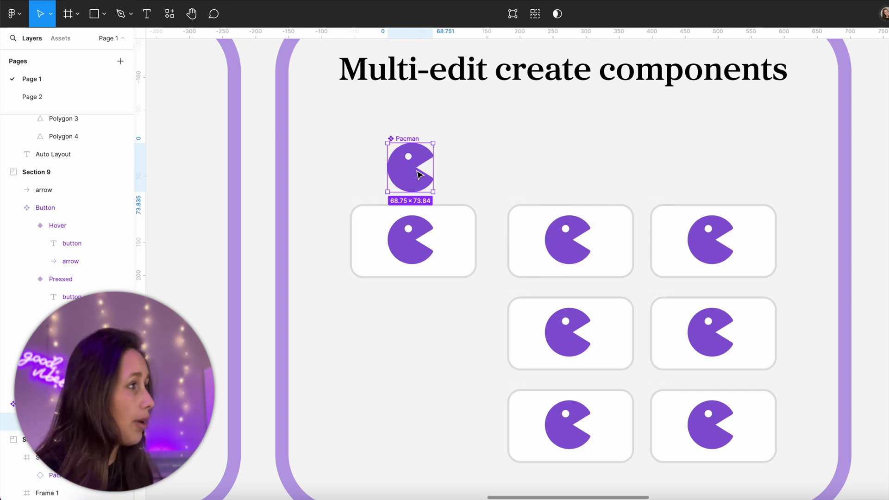
double_click(418, 172)
drag(417, 171, 407, 179)
key(Escape)
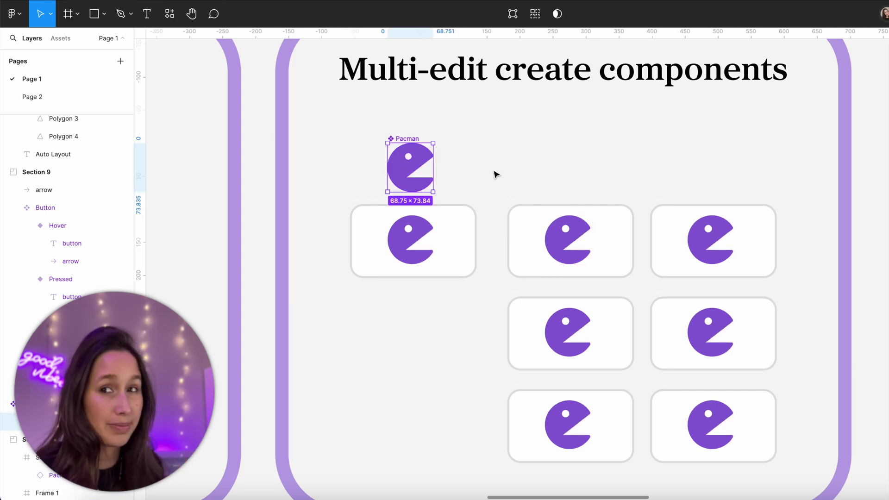
click(495, 174)
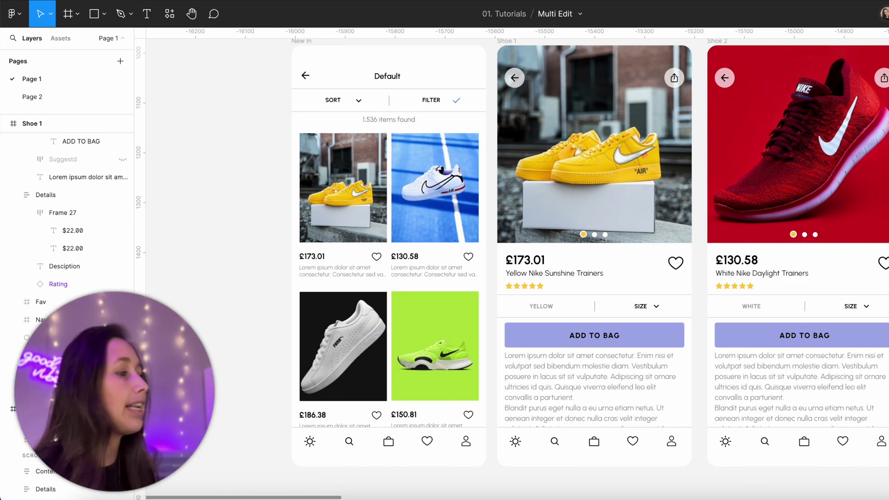
Select both matching ADD TO BAG texts and retype them as ADD TO CART
double_click(605, 342)
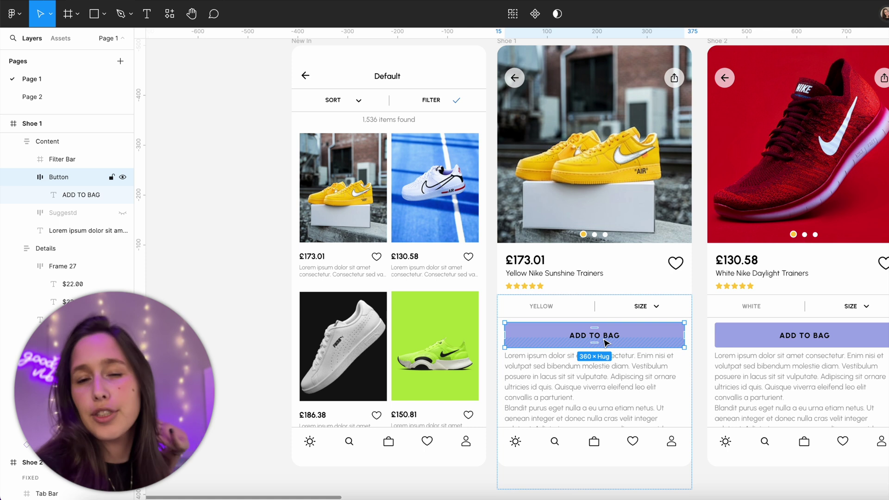
double_click(605, 341)
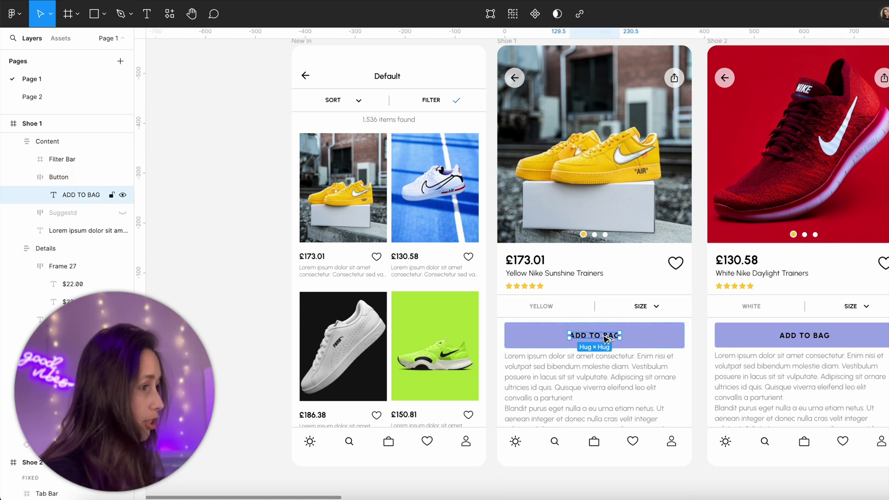
key(super+alt+a)
double_click(603, 336)
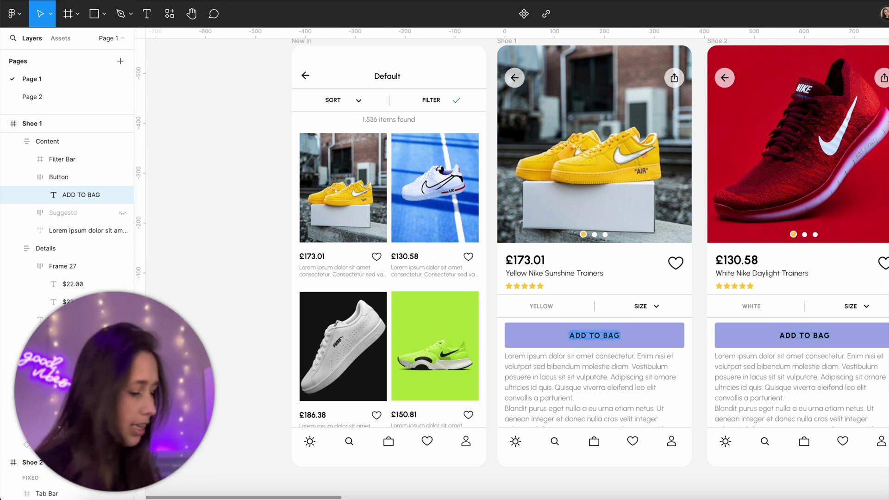
text(ADD TO CART)
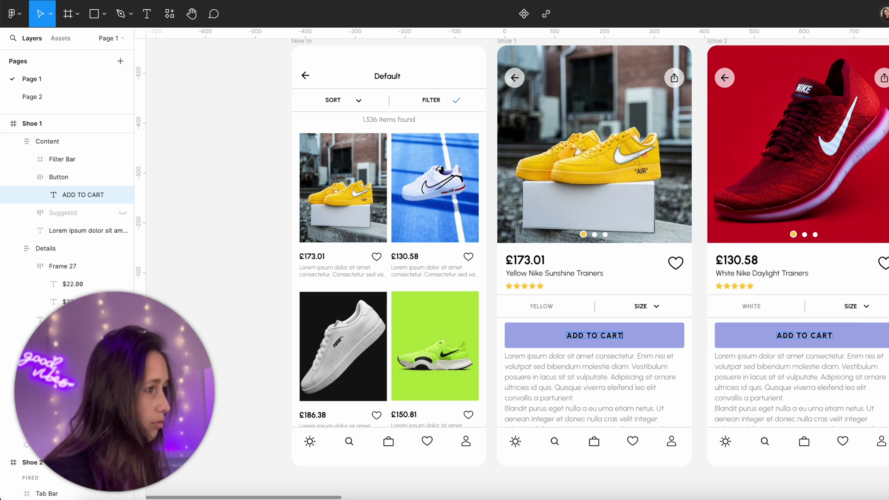
key(Escape)
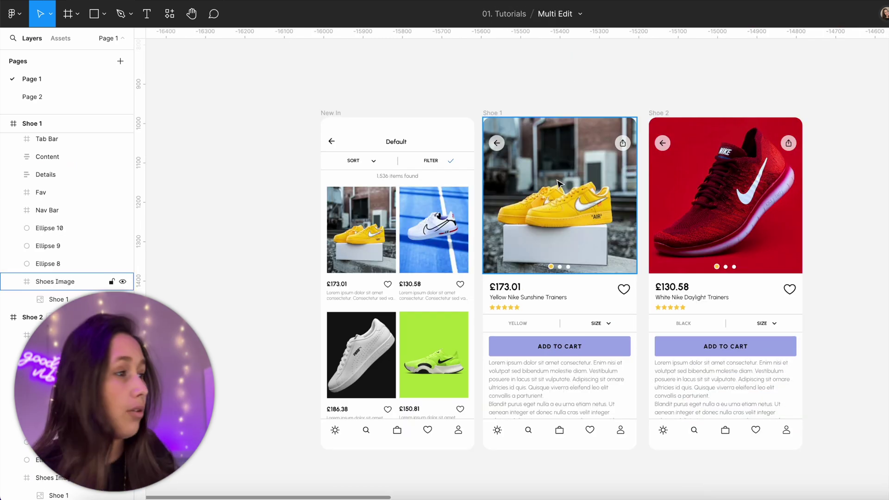
Make both shoe screens' hearts into a Fav component and nudge the main component
click(625, 293)
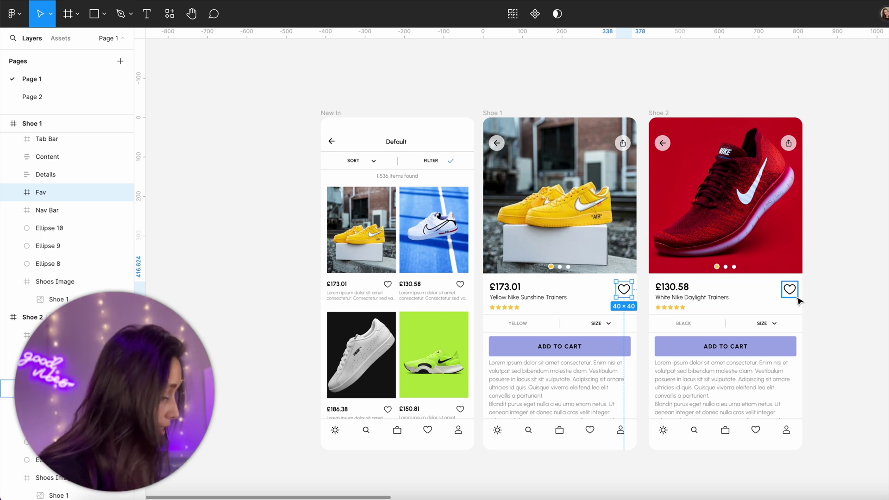
key(super+alt+a)
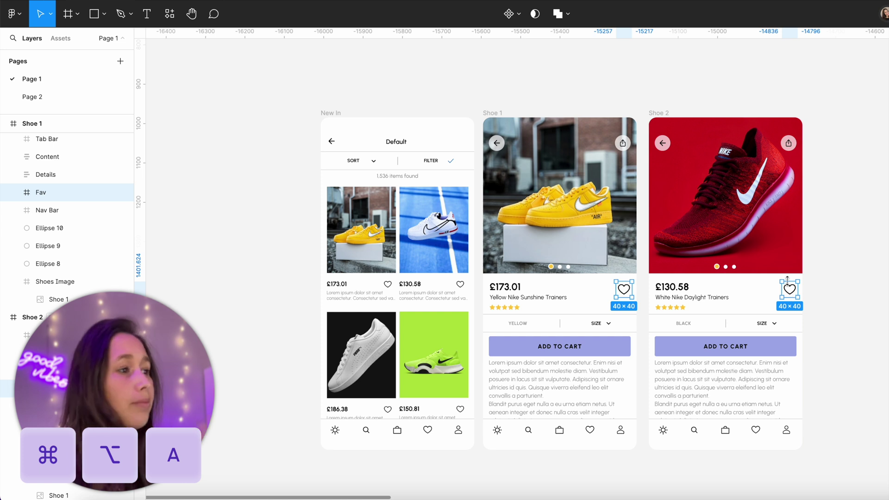
click(510, 14)
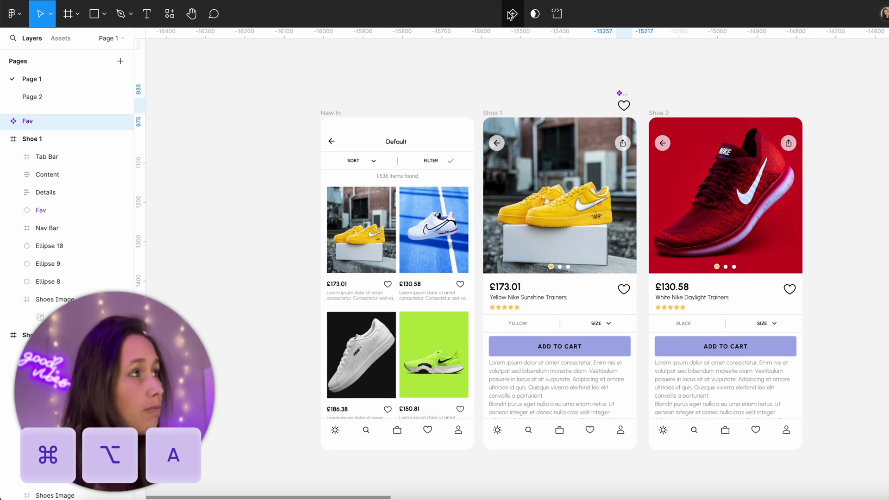
drag(625, 94, 630, 87)
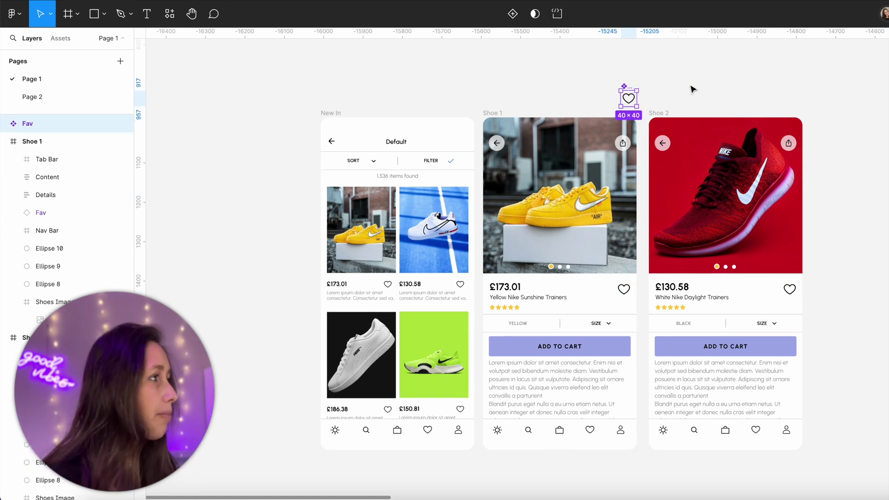
Scale all three back arrows up proportionally together, to about 52.92 × 52.92
click(662, 143)
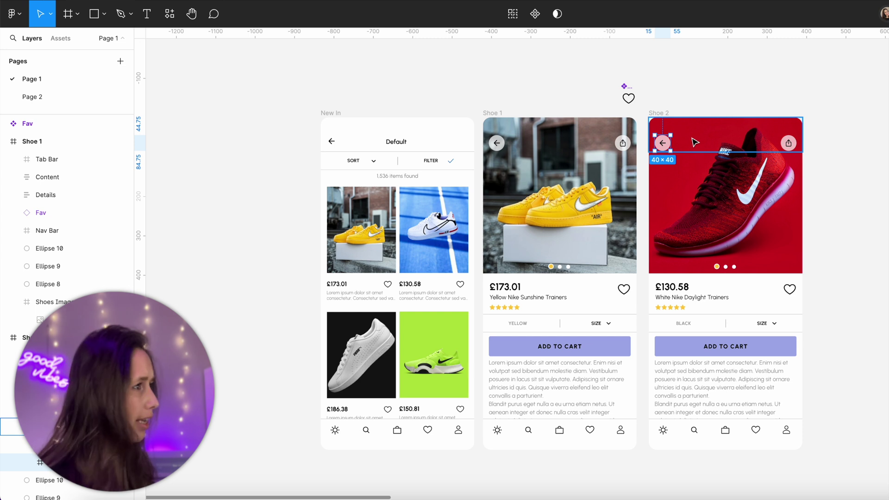
key(ctrl+alt+a)
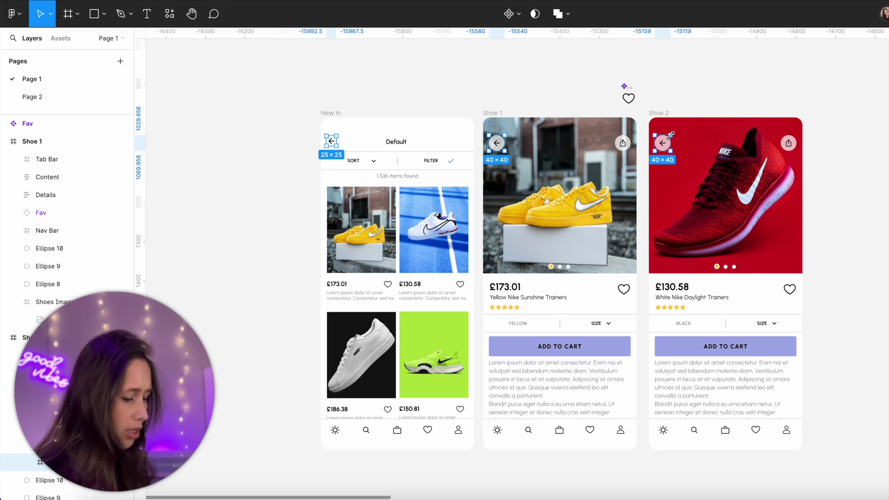
key(k)
drag(671, 135, 676, 131)
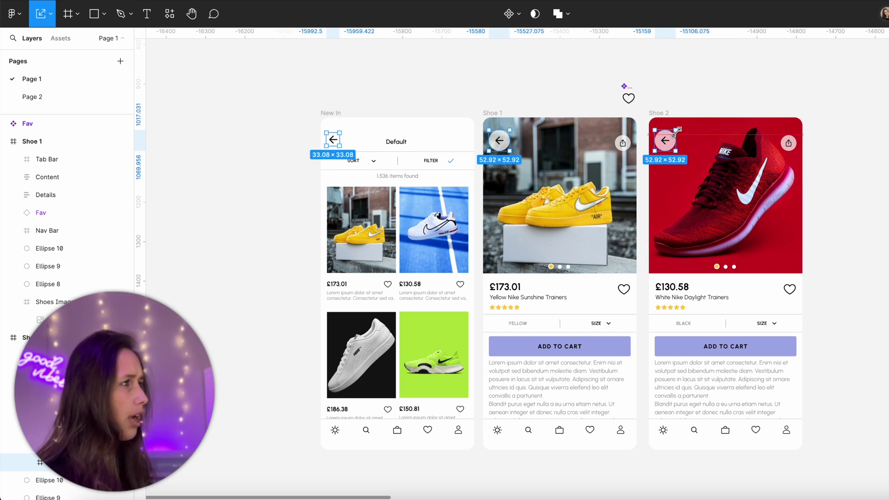
click(704, 93)
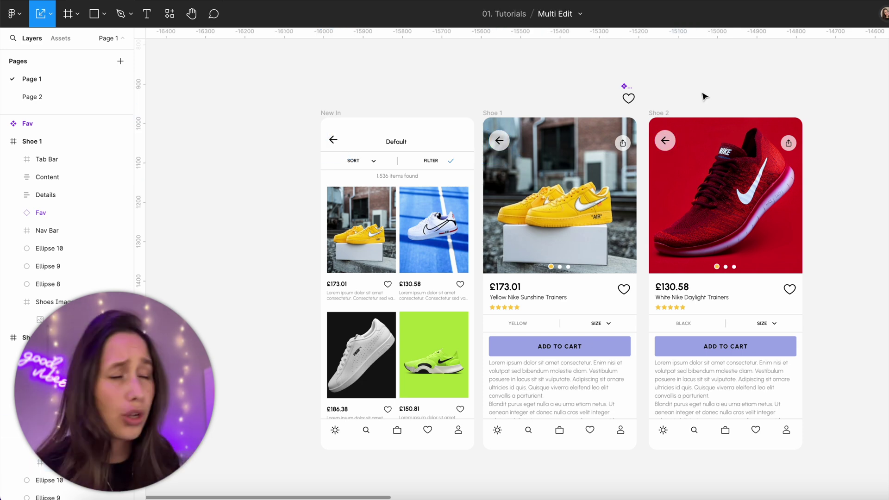
scroll(704, 95, right, 3)
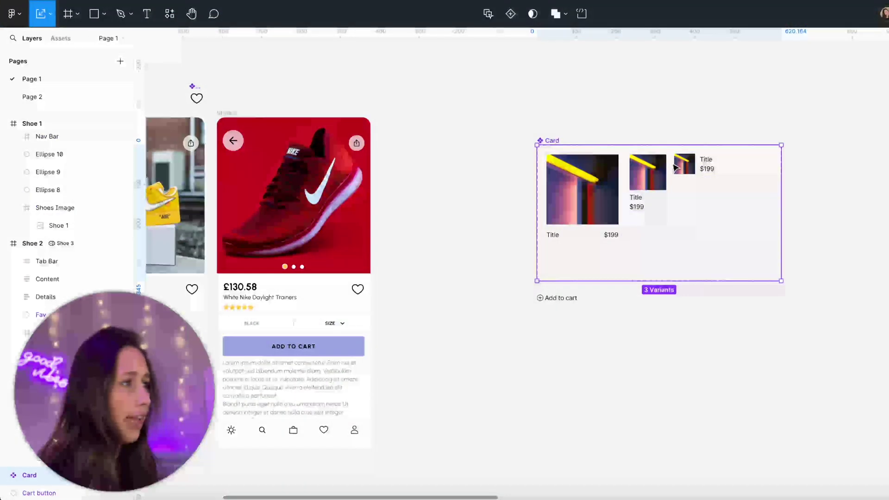
Inspect each of the three Card variants in turn
scroll(674, 167, up, 3)
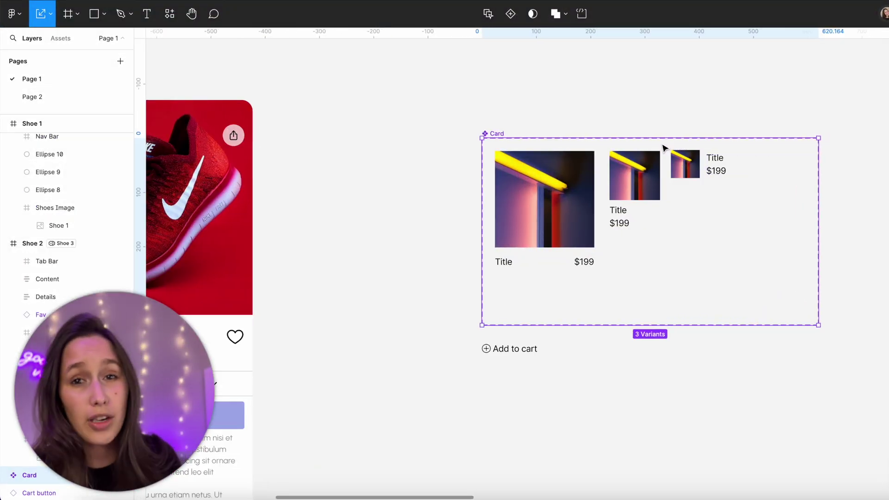
key(v)
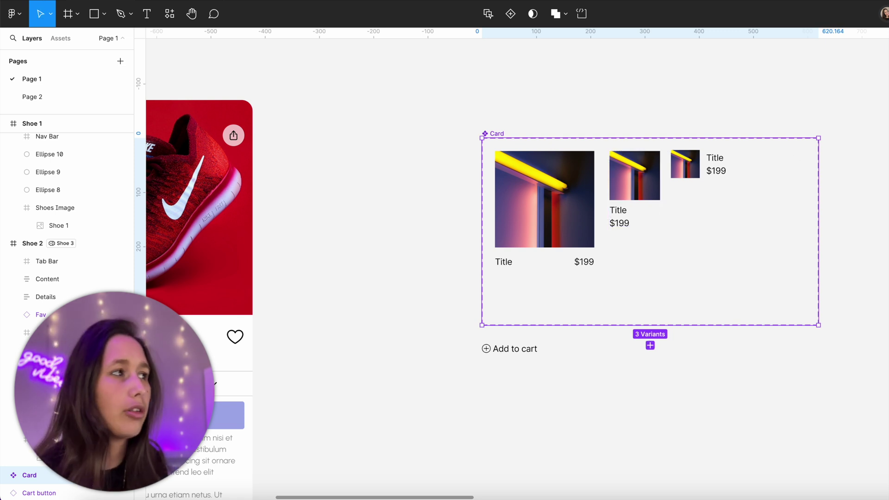
click(563, 220)
click(651, 200)
click(718, 179)
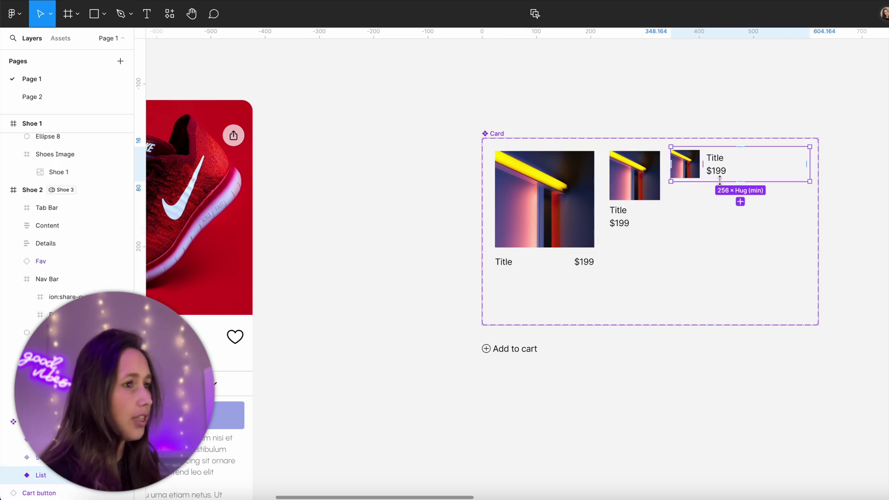
key(Tab)
key(Tab)
key(Tab)
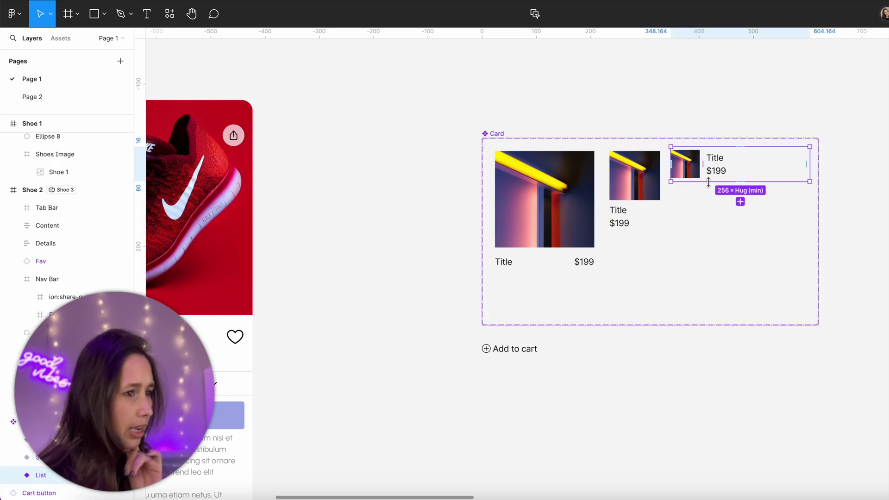
Paste the Add to cart button into all three Card variants via multi-edit
click(514, 352)
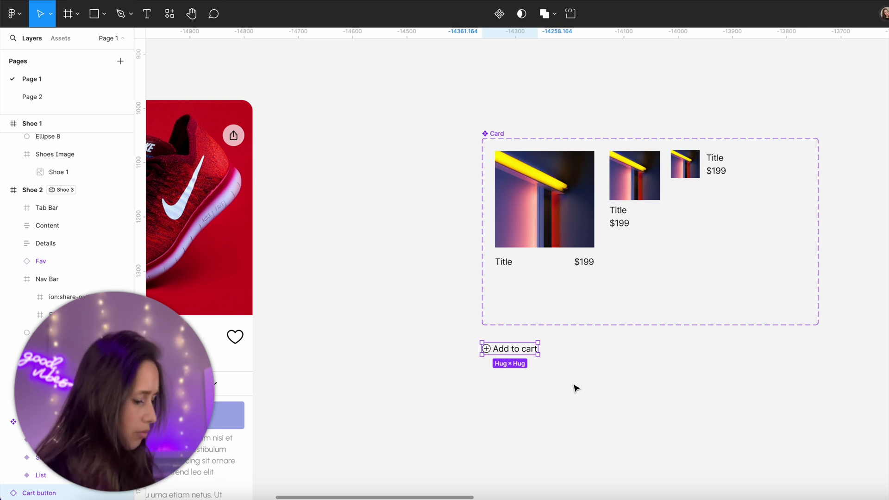
click(500, 138)
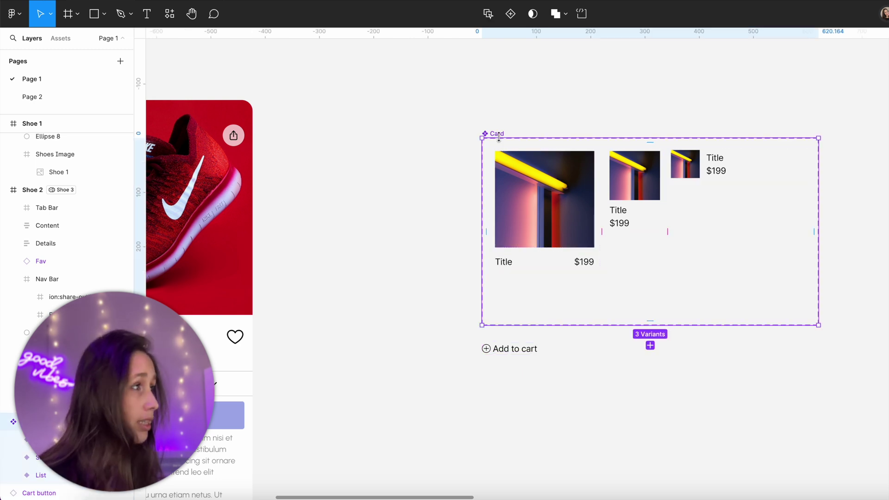
key(Return)
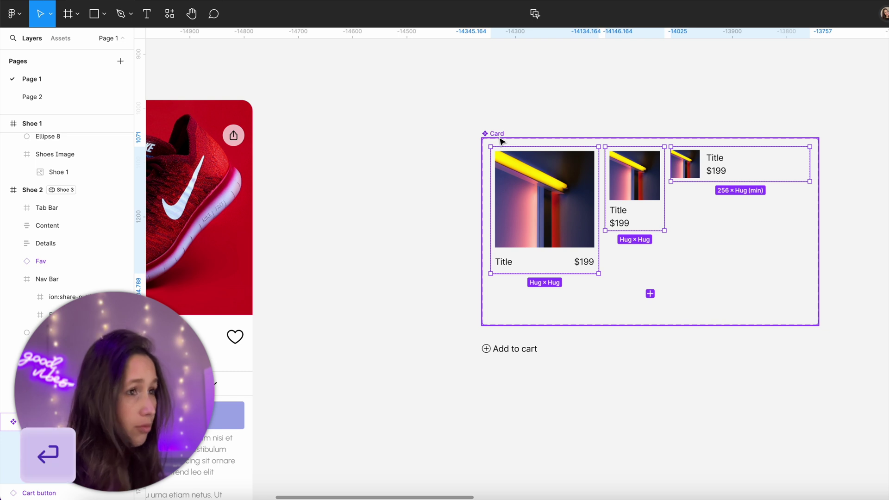
key(q)
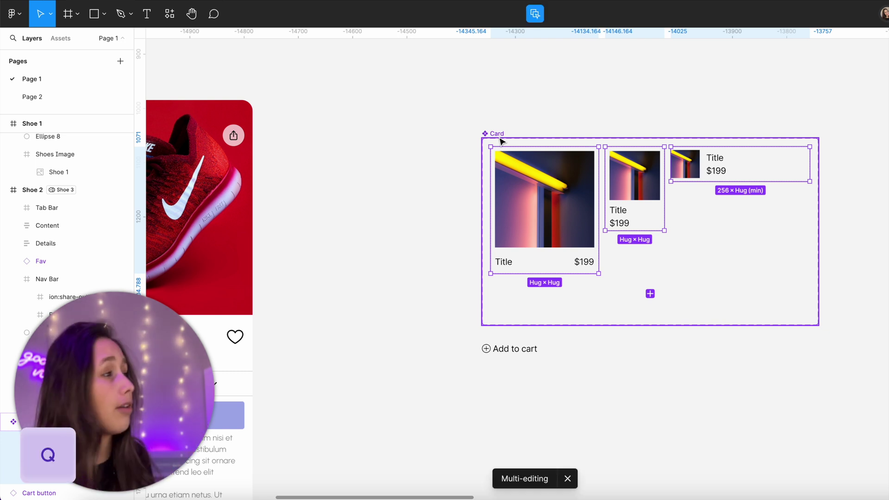
key(super+v)
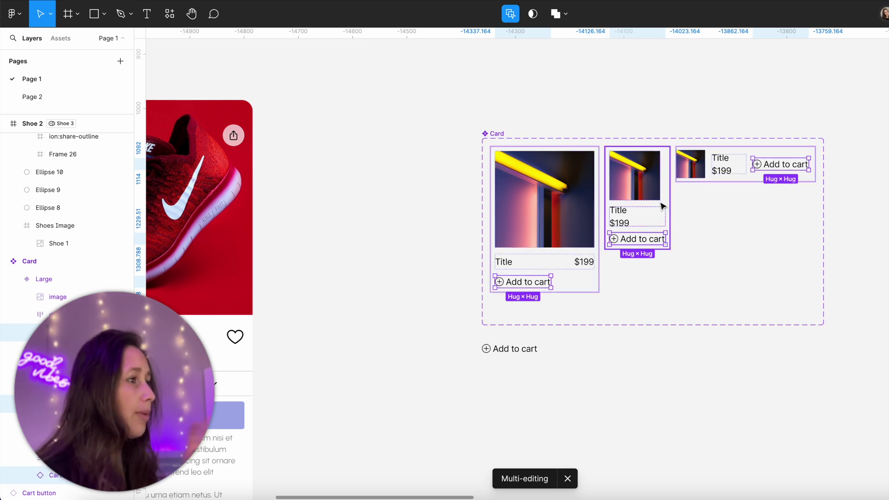
click(713, 199)
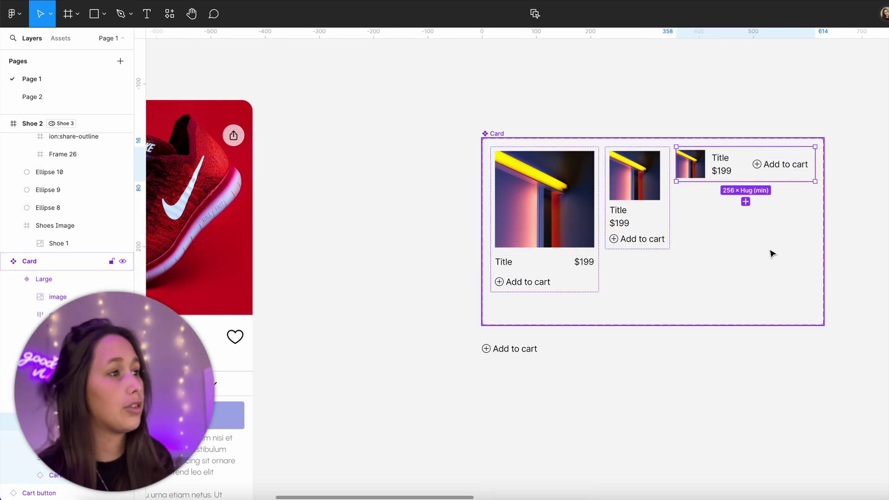